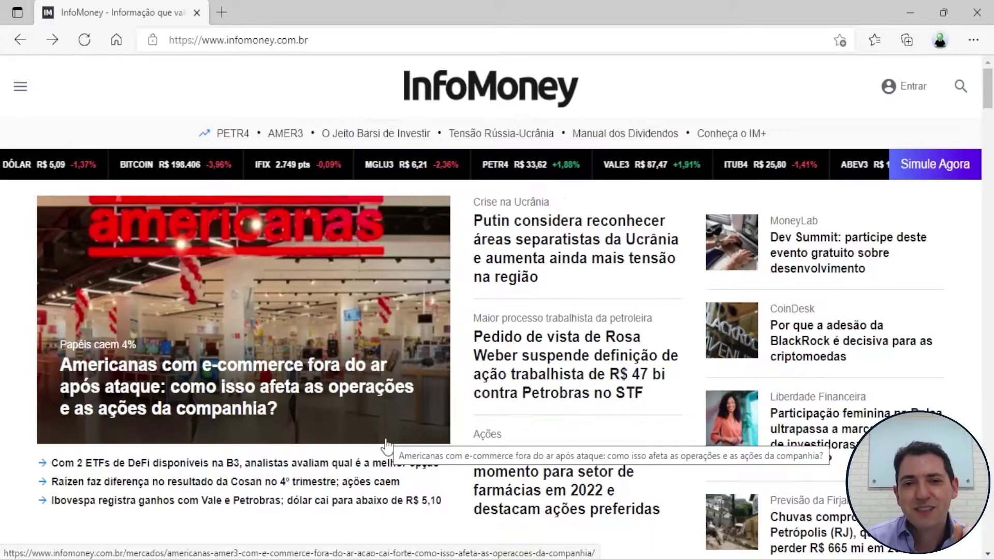
Check the current dollar quotation in the Ibovespa section of the InfoMoney home page
scroll(385, 440, "down", 3)
scroll(385, 445, "down", 4)
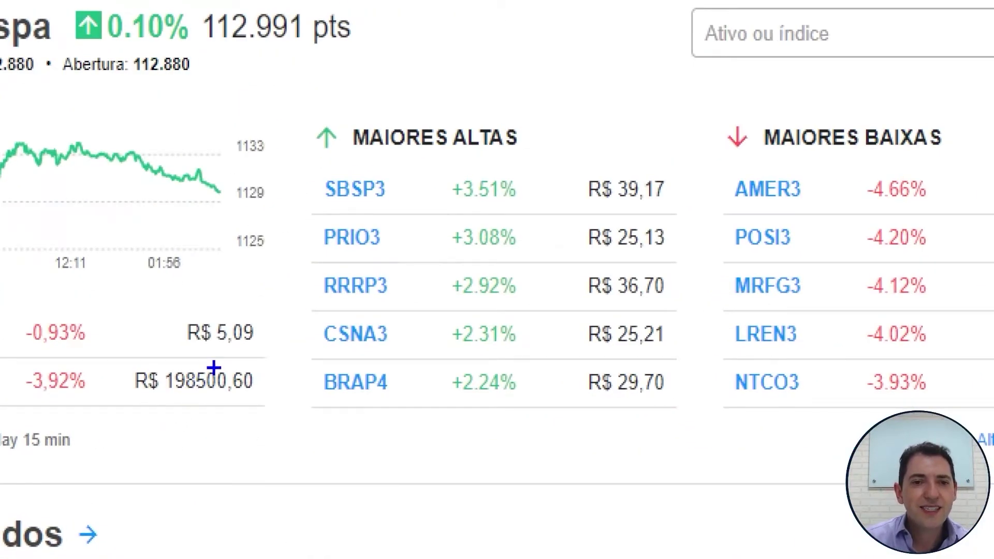
left_click_drag(193, 401, 217, 461)
key("Escape")
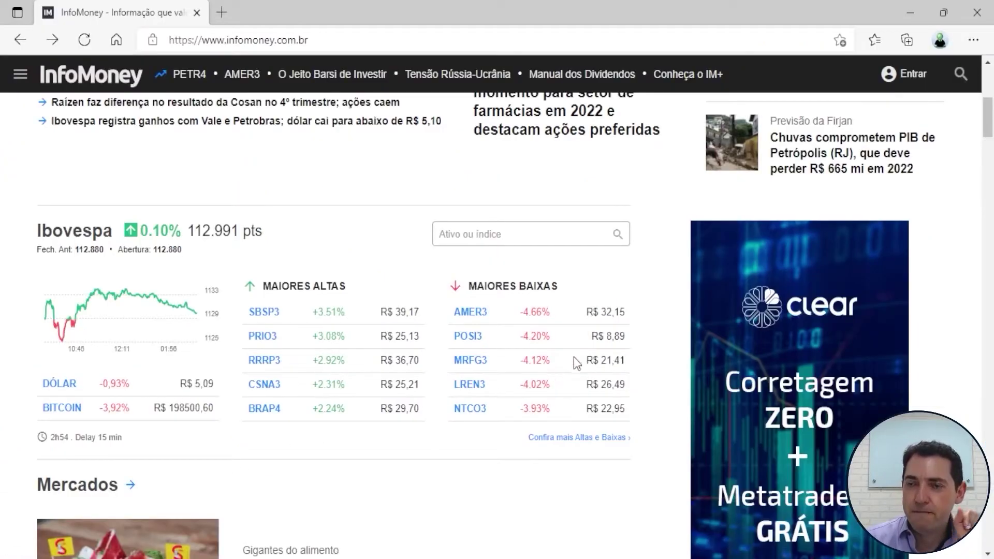
Switch to the TOTVS window with the currency rates dialog, enter 5,09 as the dollar rate and confirm it
mouse_move(673, 556)
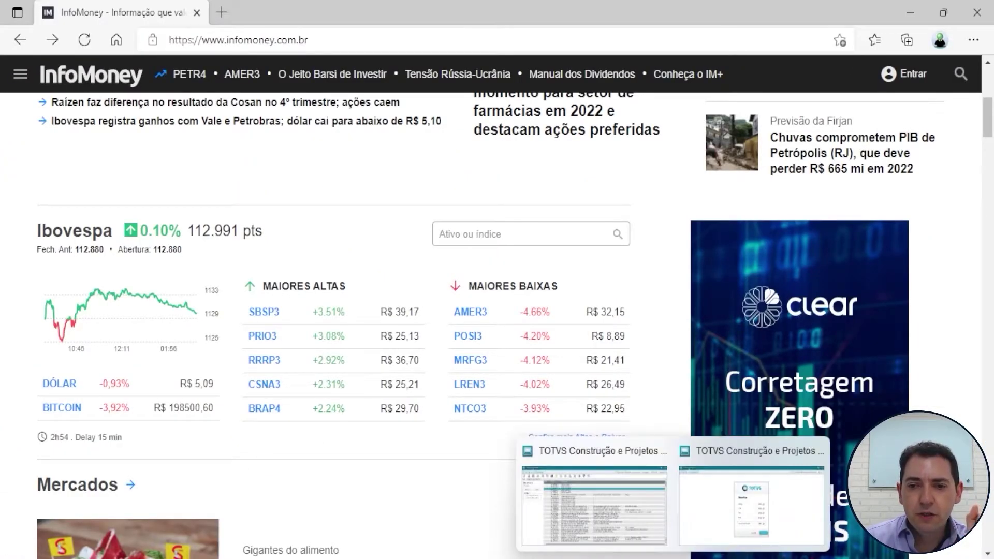
left_click(751, 505)
left_click(529, 282)
type("5,09")
left_click(597, 483)
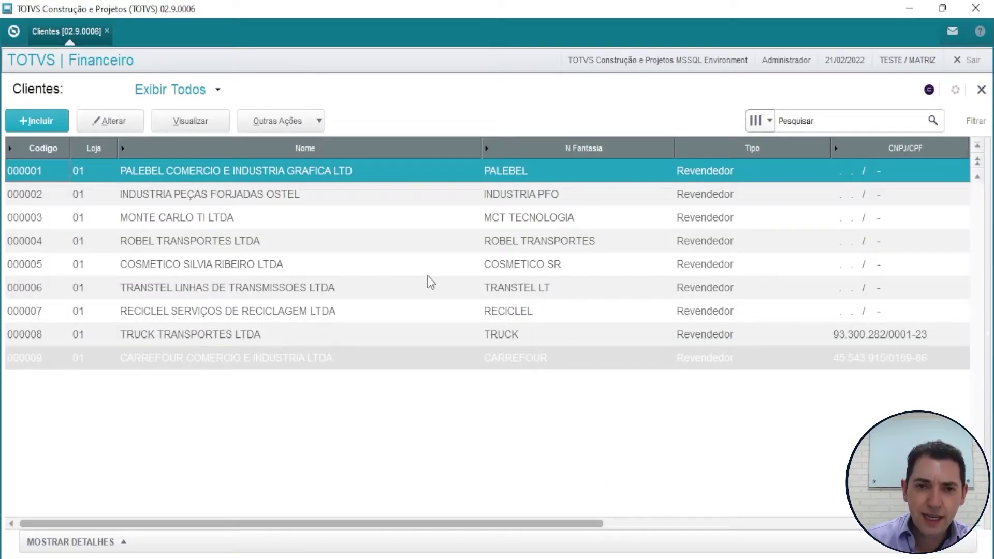
Close the Clientes routine and open the Contas a Pagar routine of the Financeiro module
left_click(426, 273)
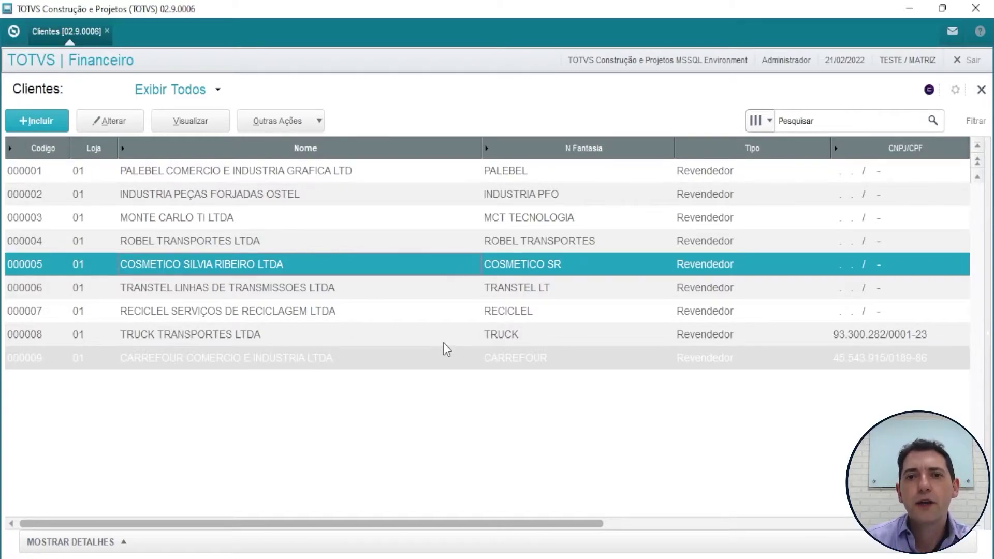
left_click(982, 90)
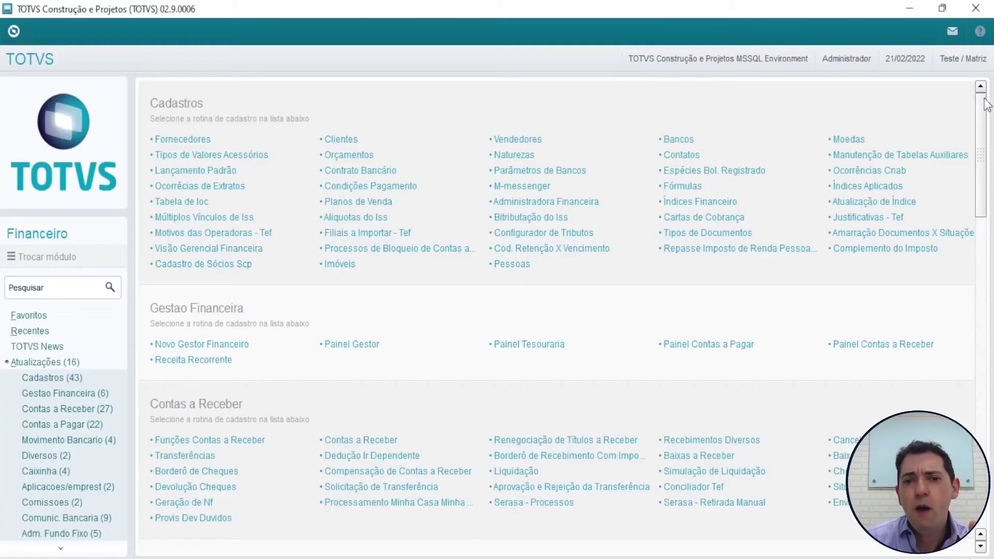
left_click_drag(982, 193, 979, 246)
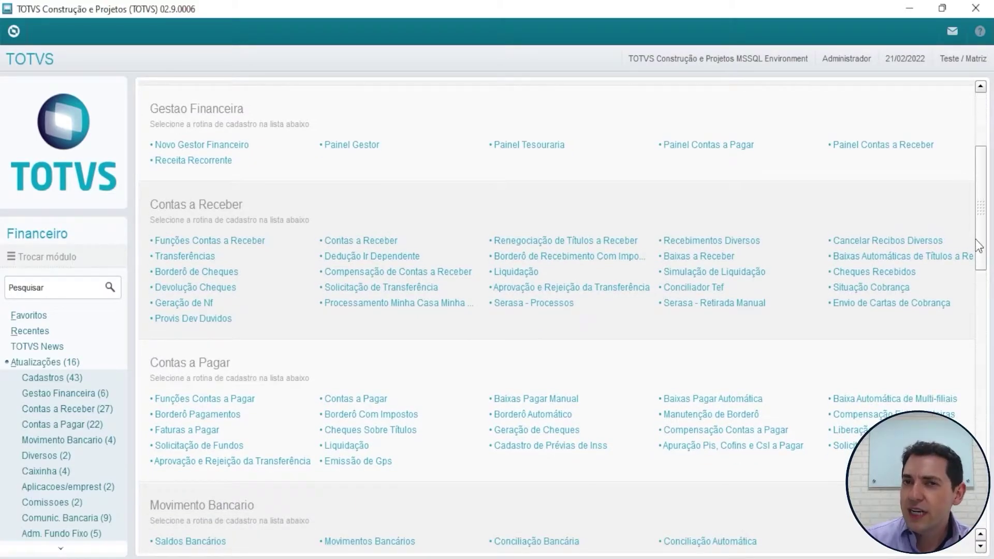
left_click_drag(978, 246, 967, 285)
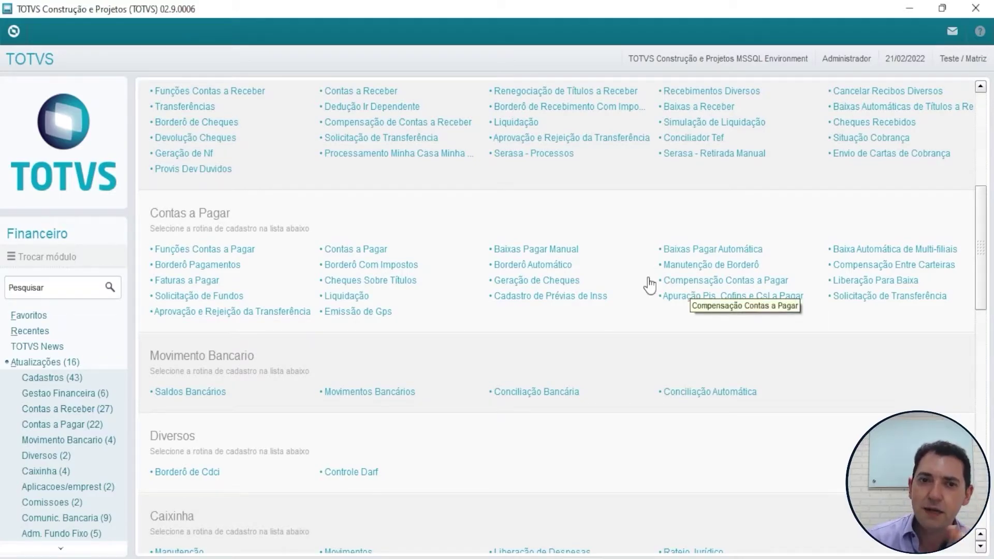
left_click(358, 252)
left_click(570, 439)
Start a new accounts payable title for branch 01 MATRIZ
left_click(381, 348)
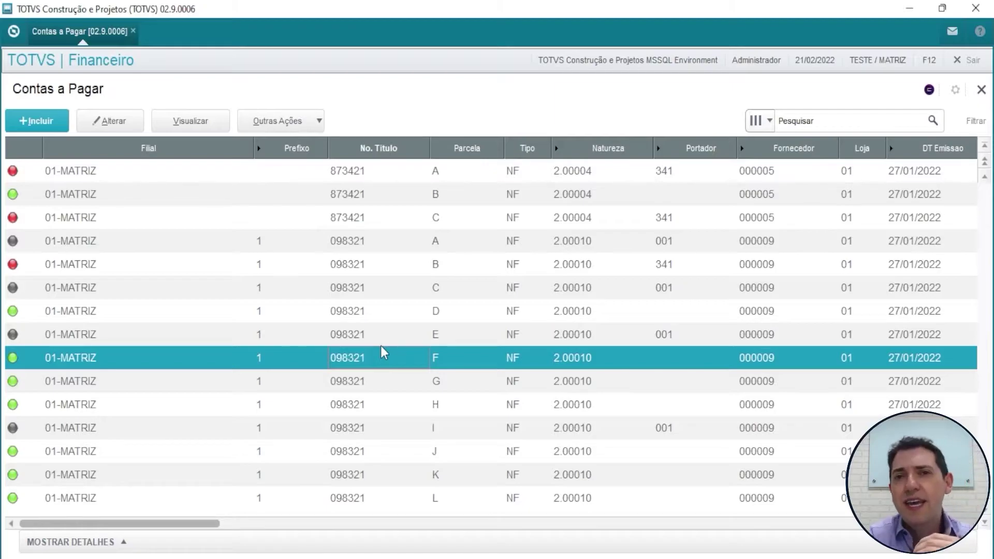
left_click(169, 241)
left_click(38, 121)
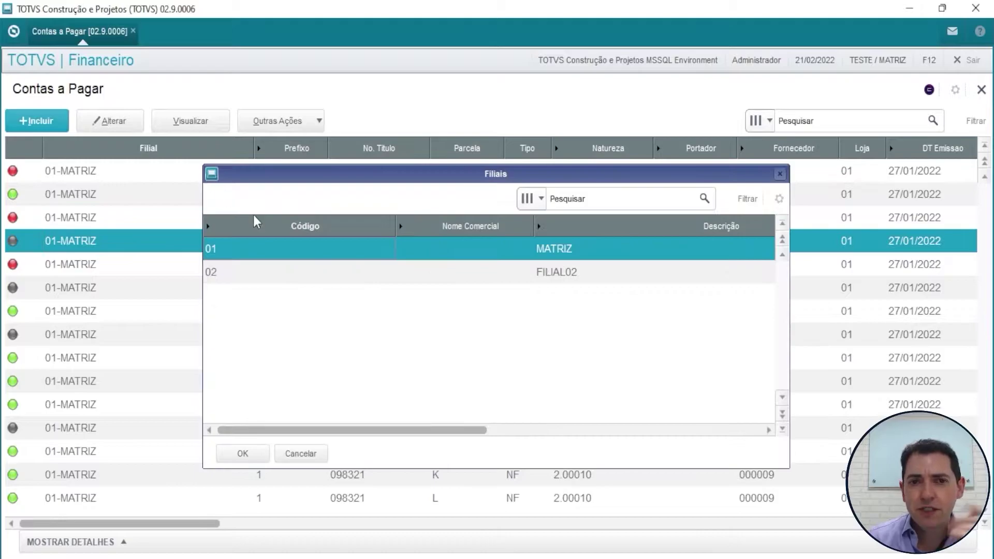
double_click(279, 249)
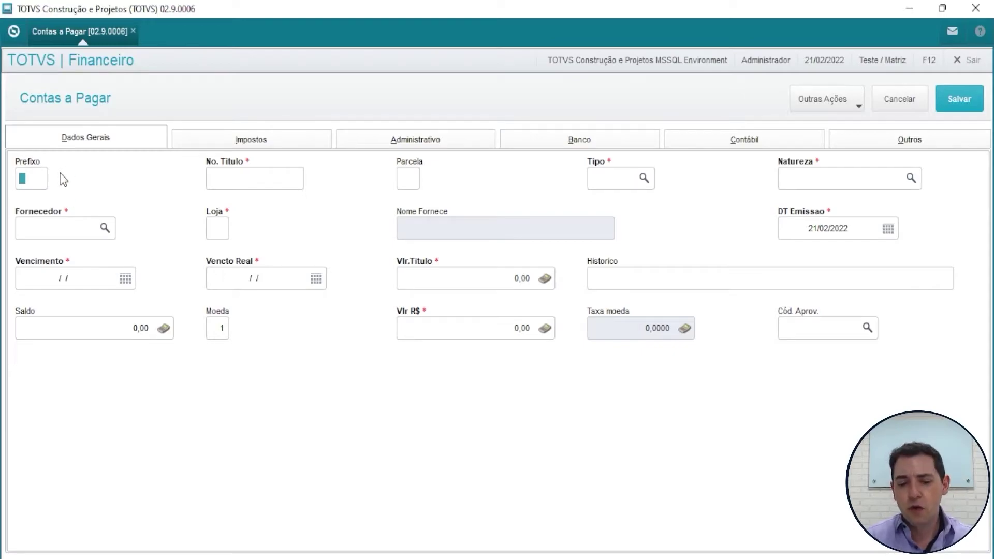
Fill in the title with prefix US, number 876534 and type BOL, leaving the installment blank
type("US")
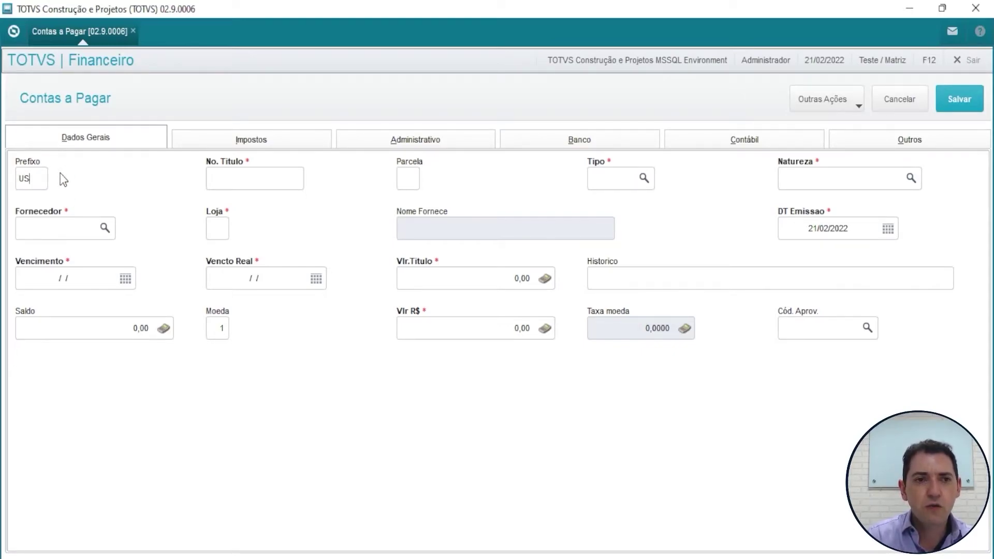
key("Tab")
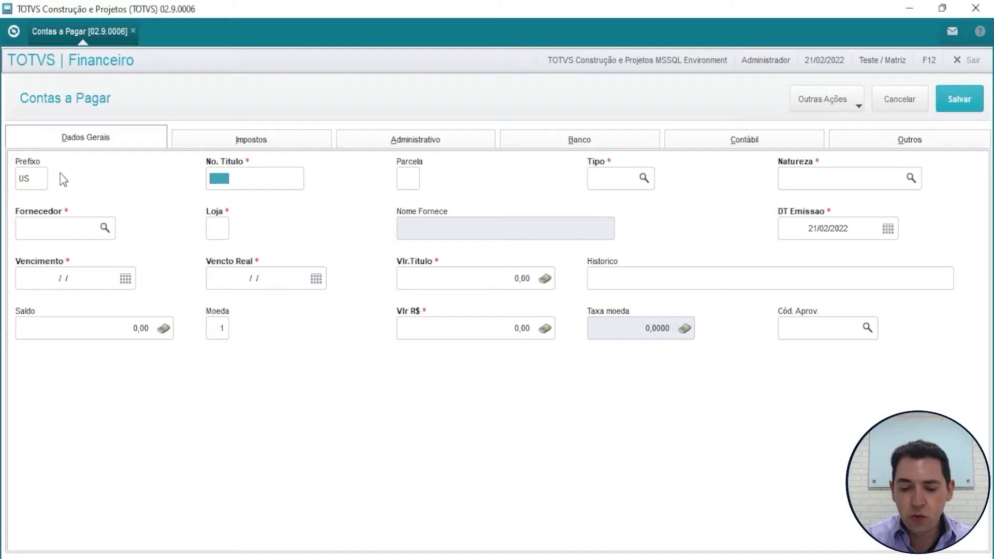
type("87")
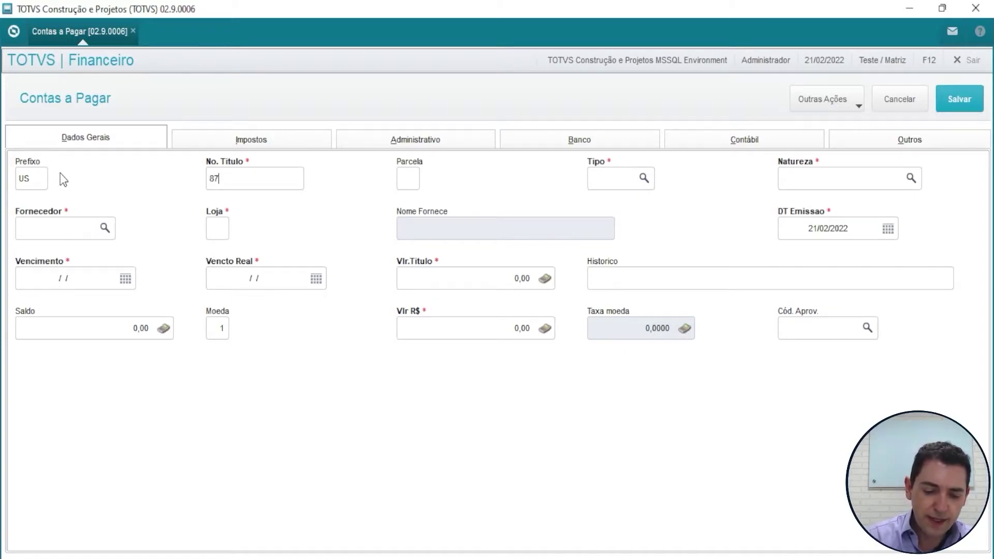
type("6534")
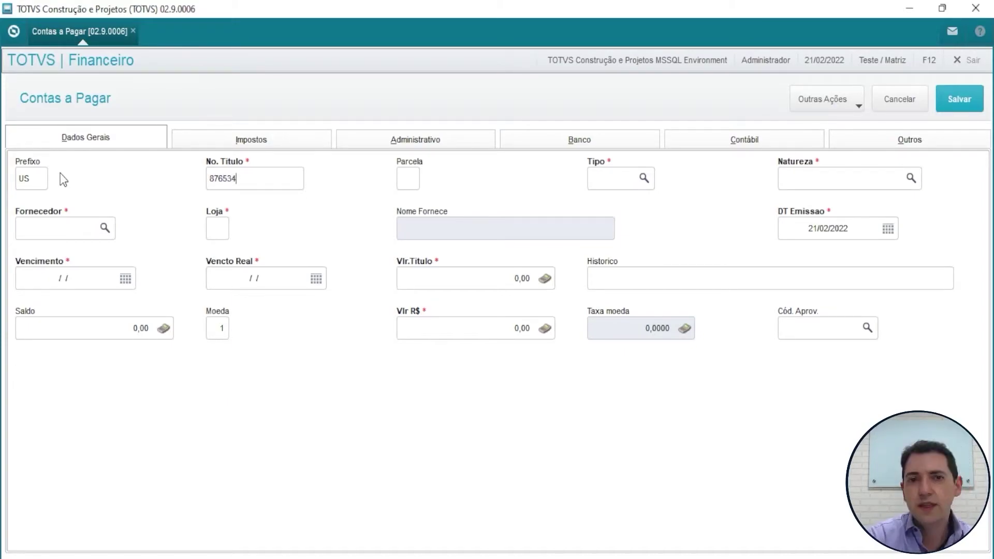
key("Tab")
key("Tab")
type("BOL")
key("Tab")
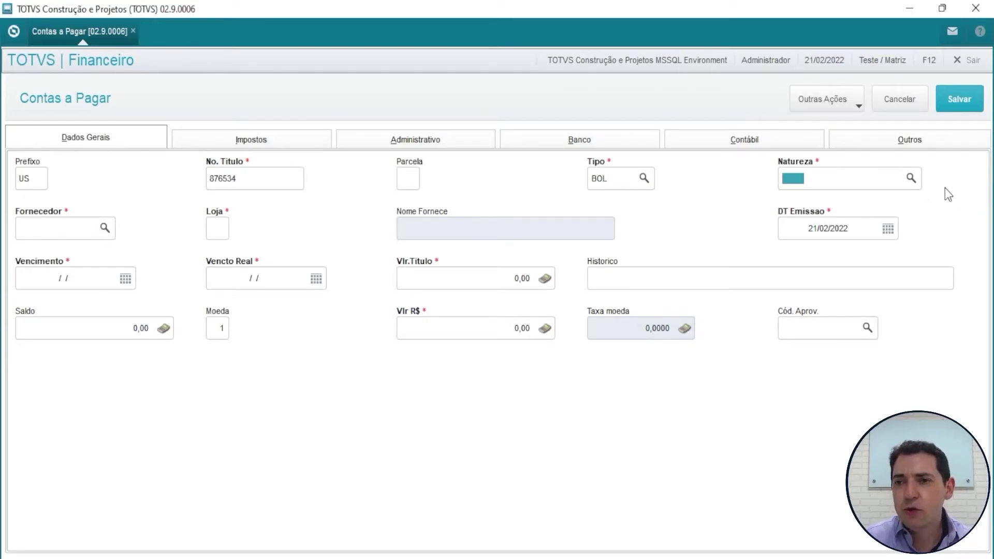
Set the title's Natureza to 2.00011 and choose BEL PRODUTOS INDUSTRIA DE PECA as its supplier
left_click(909, 181)
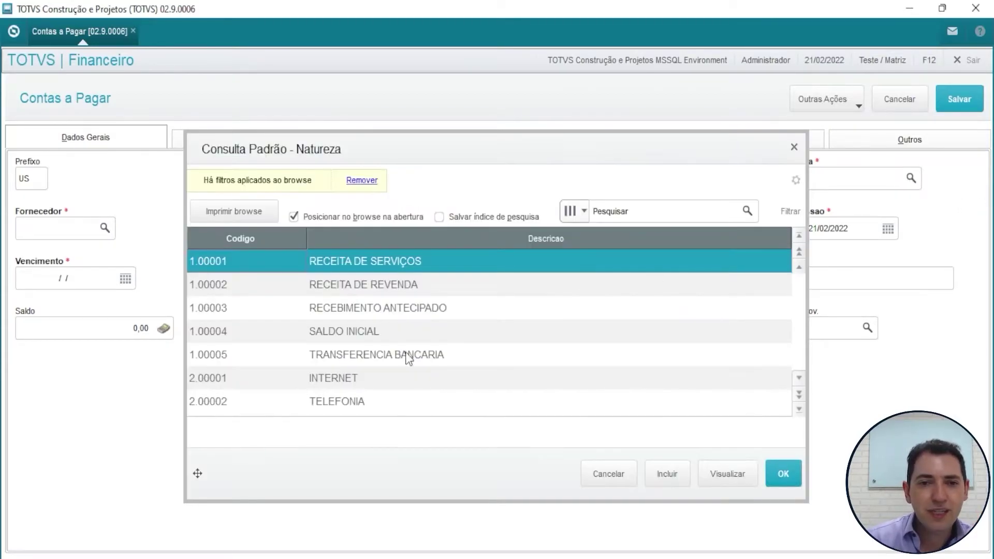
scroll(386, 388, "down", 15)
double_click(334, 401)
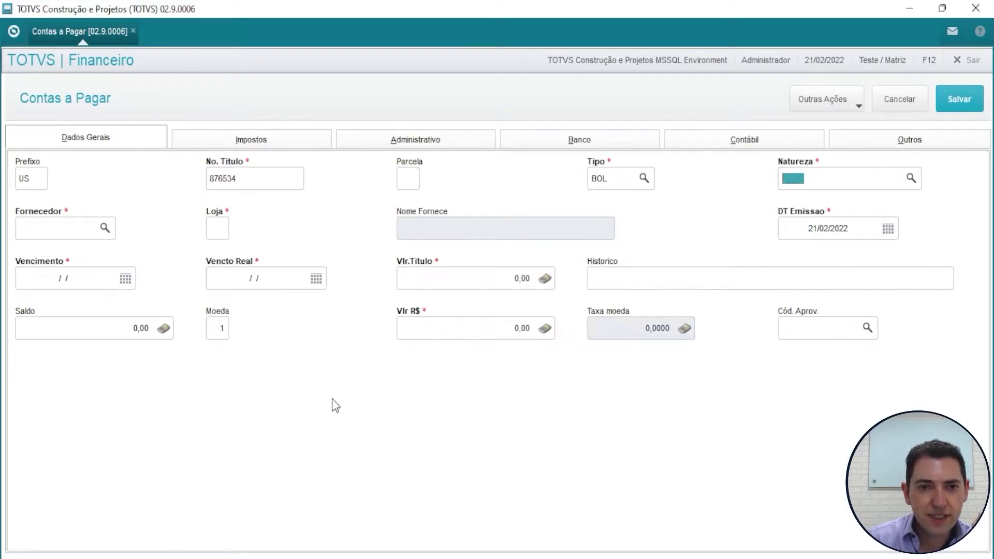
key("Tab")
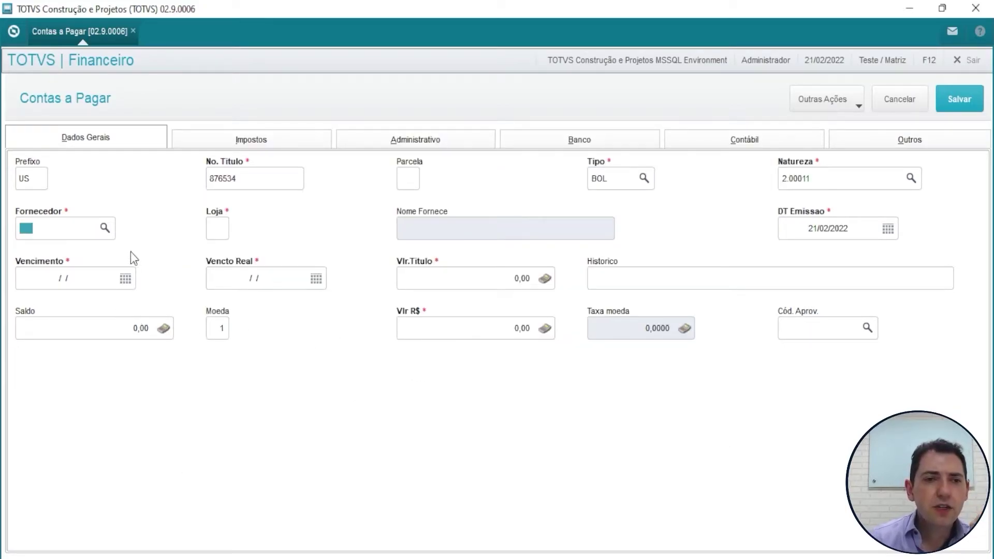
left_click(103, 234)
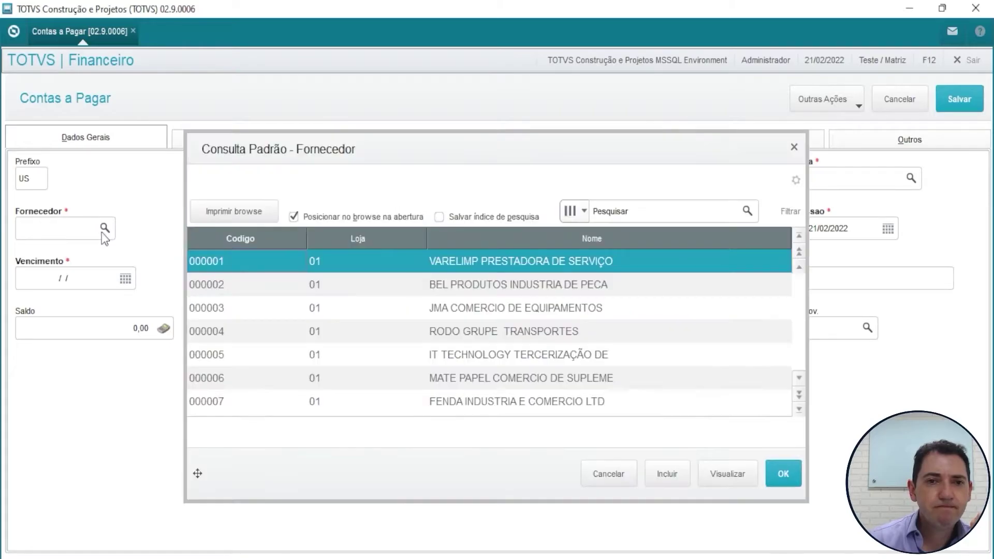
double_click(406, 283)
key("Tab")
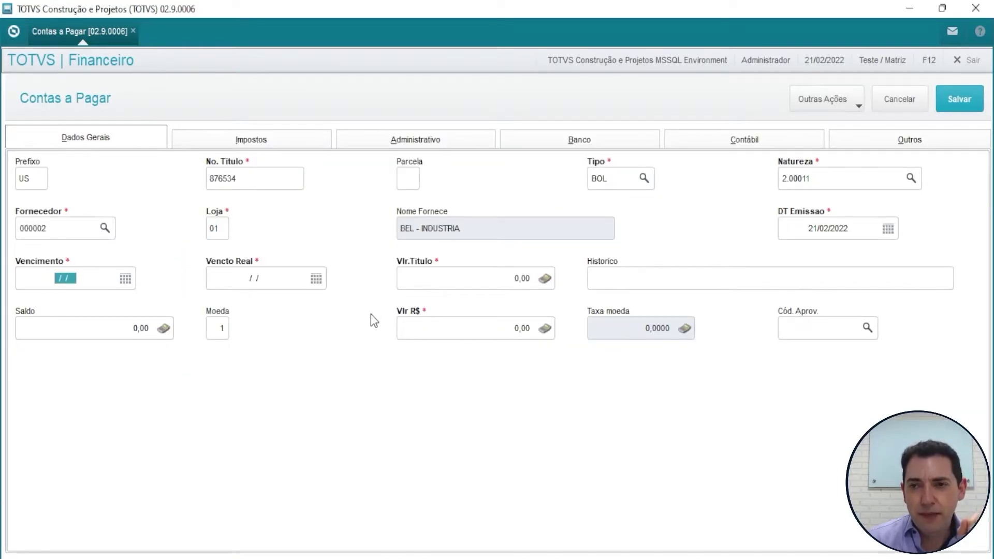
Set the due date to 28/02/2022 and the title value to 2.000,00
left_click(126, 279)
left_click(85, 409)
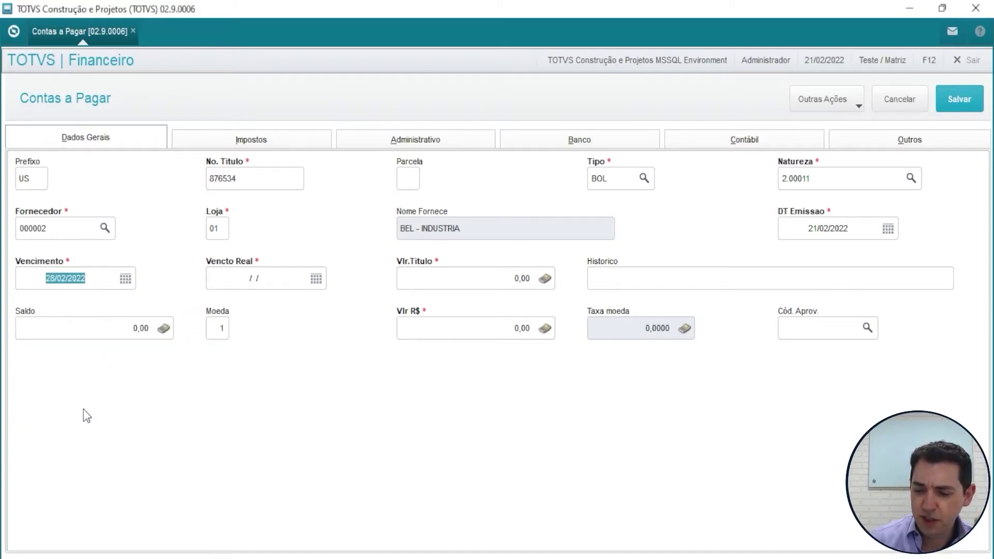
key("Tab")
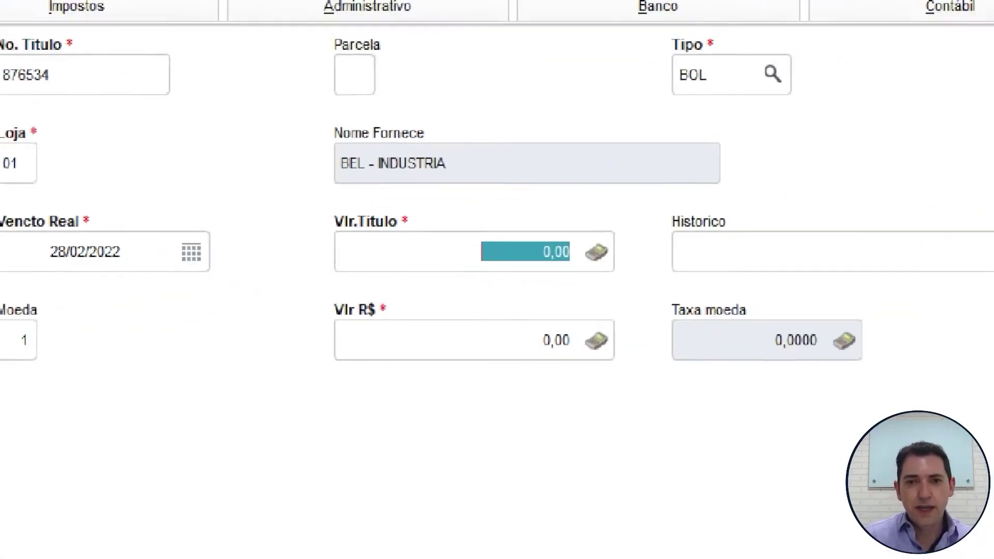
left_click_drag(464, 283, 435, 349)
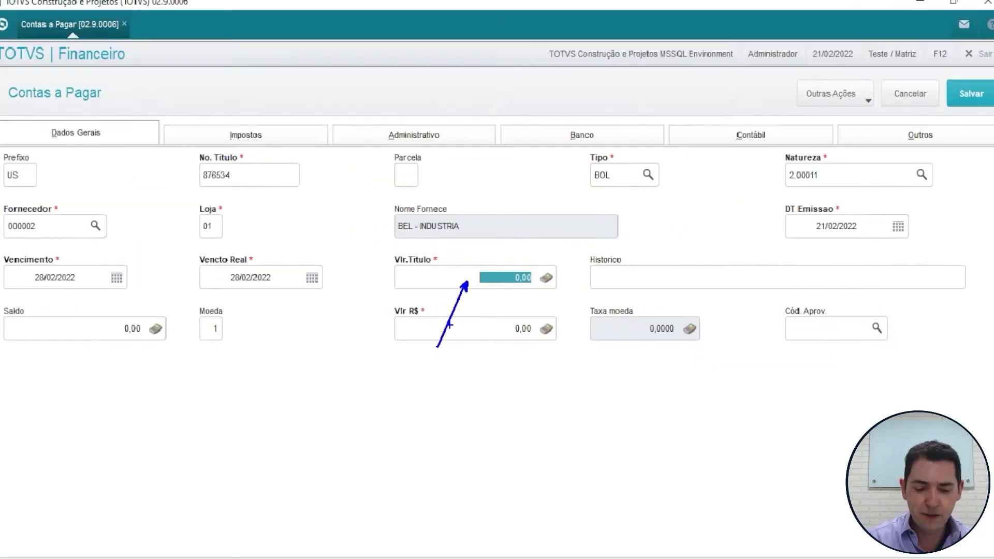
type("2.00")
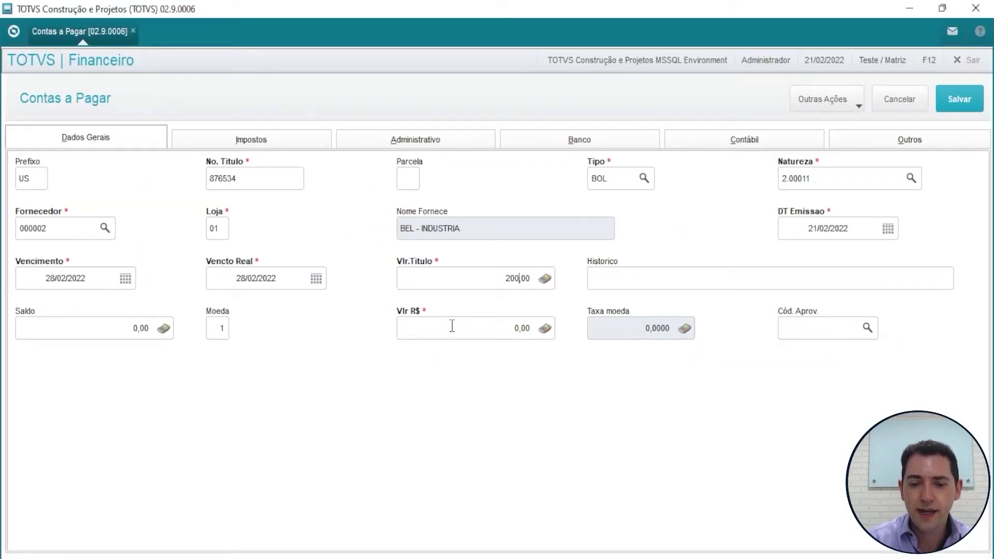
type("0")
key("Tab")
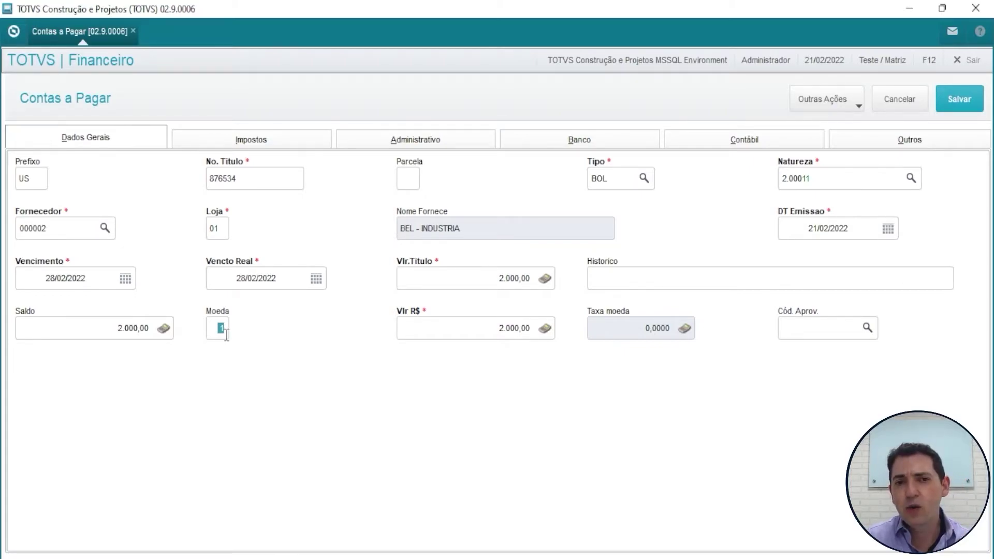
Set the title's currency (Moeda) to 2 so its value in reais is recalculated
type("2")
key("Tab")
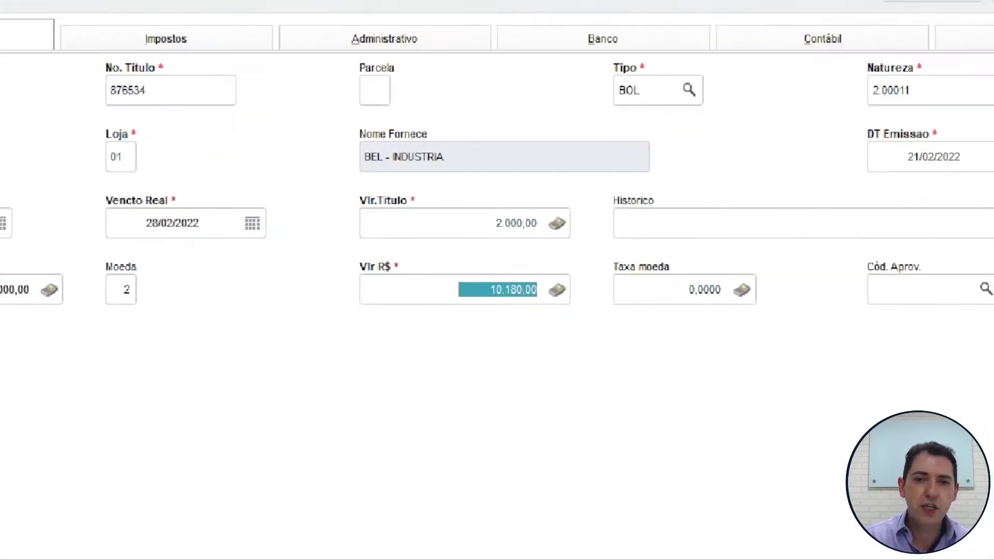
mouse_move(455, 350)
left_mouse_down()
mouse_move(398, 404)
mouse_move(327, 410)
left_mouse_up()
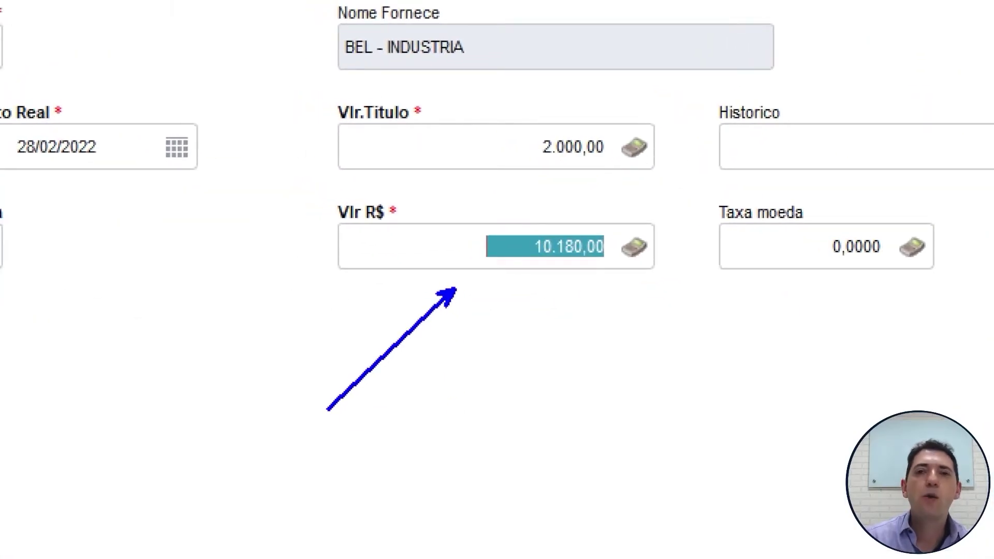
key("Escape")
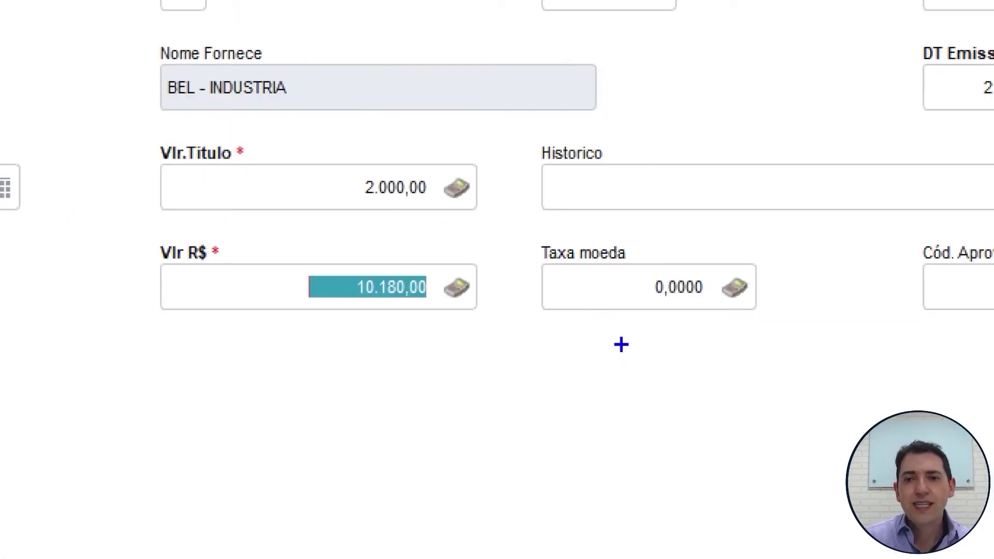
left_click_drag(604, 304, 524, 421)
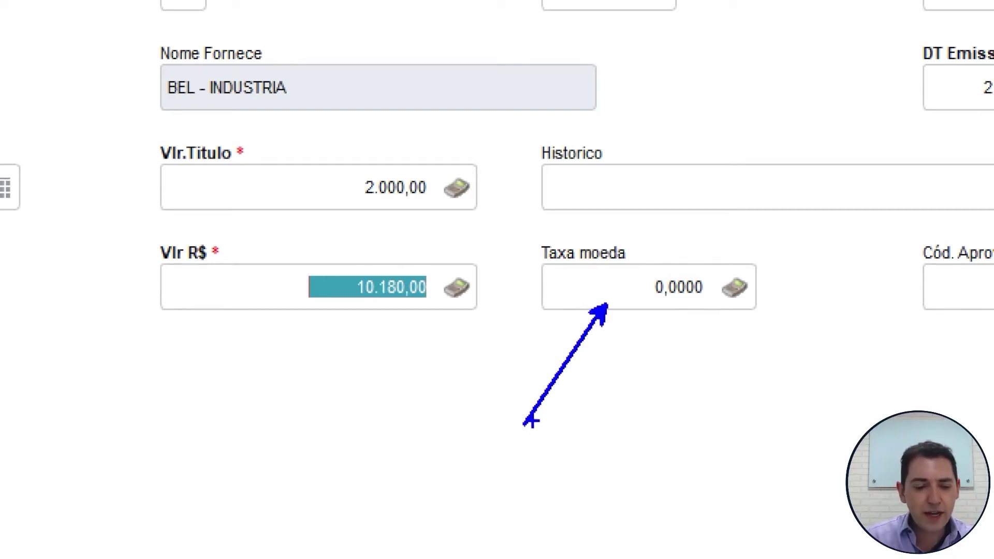
key("Escape")
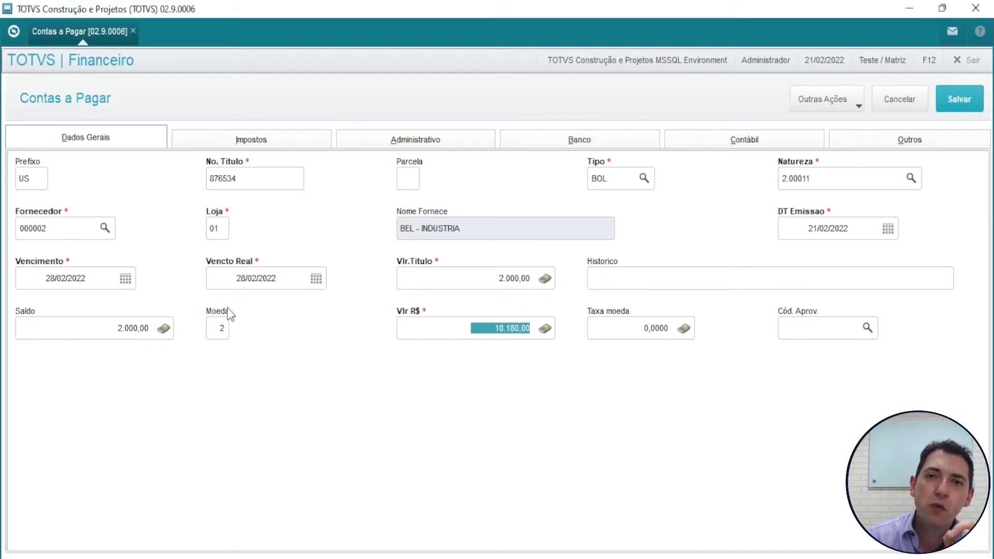
Set the title's contracted exchange rate (Taxa moeda) to 5,1500
key("Tab")
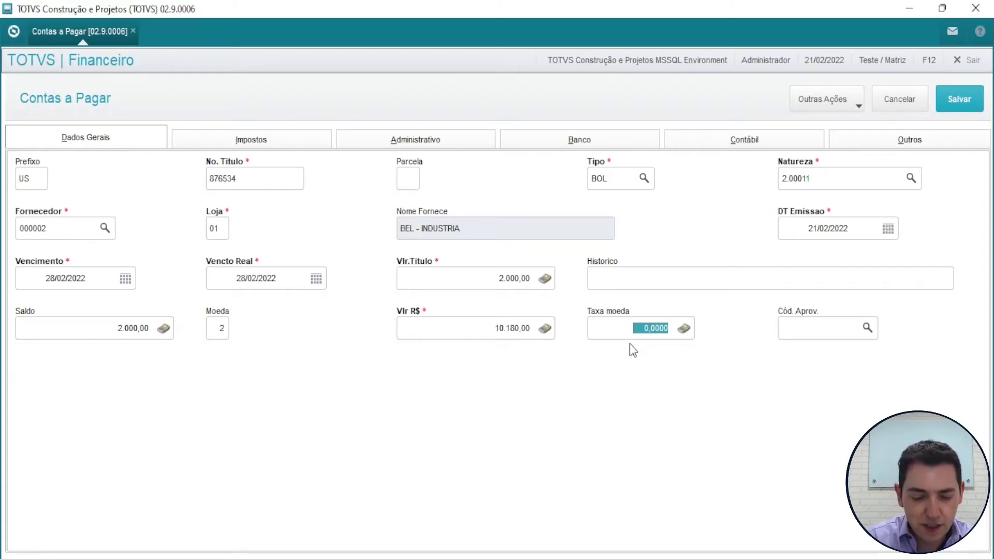
type("5")
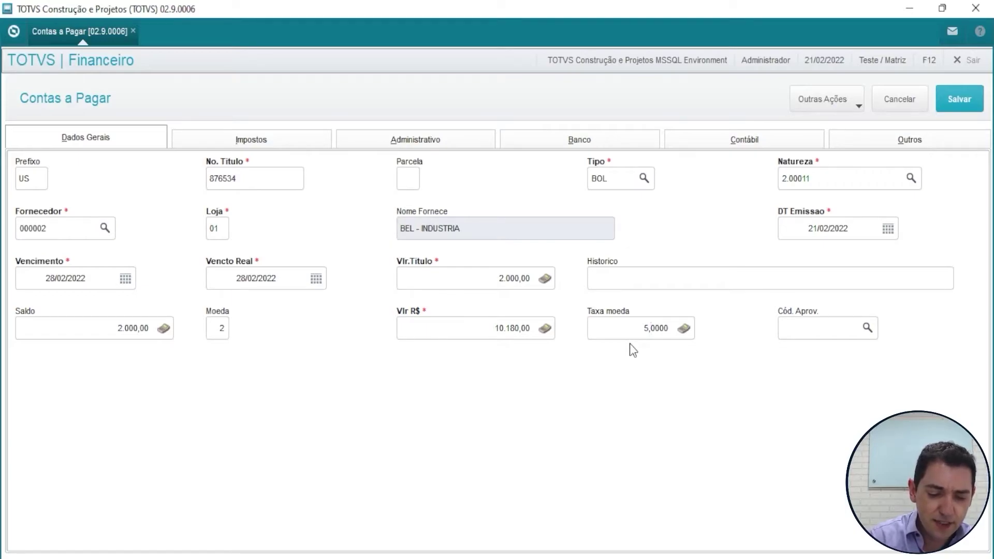
key("Tab")
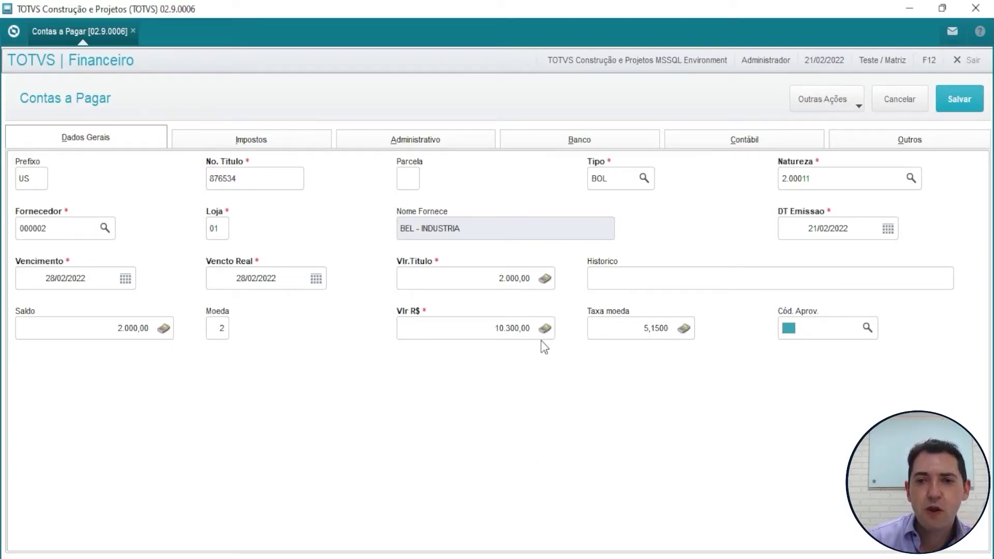
left_click(630, 332)
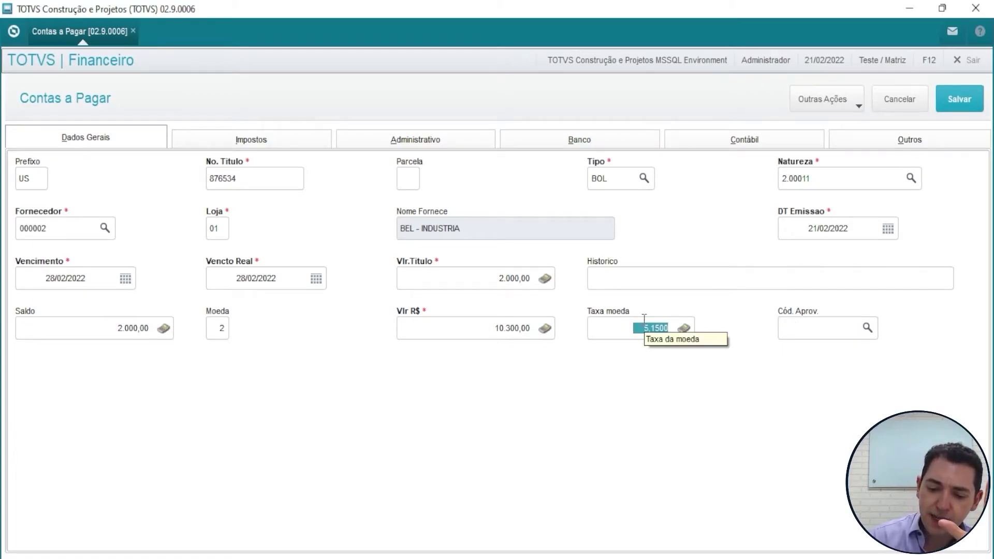
Clear the title's contracted exchange rate (Taxa moeda), save the title and leave Contas a Pagar
key("BackSpace")
key("Tab")
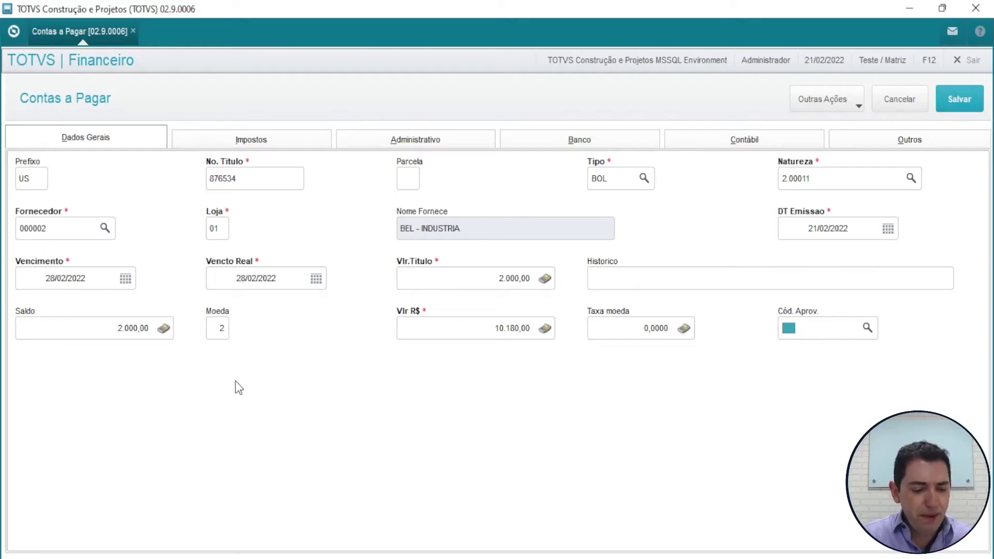
left_click_drag(327, 206, 394, 400)
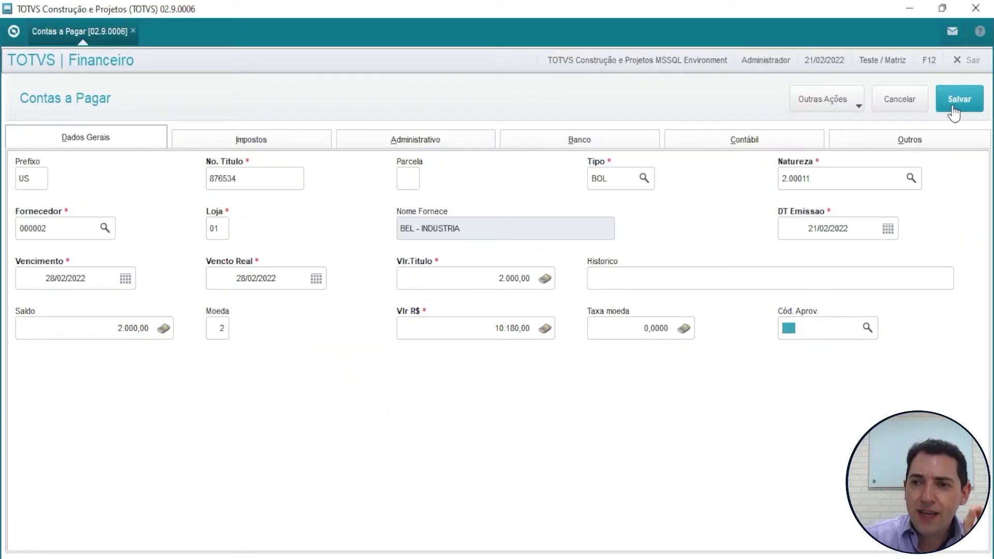
left_click(953, 110)
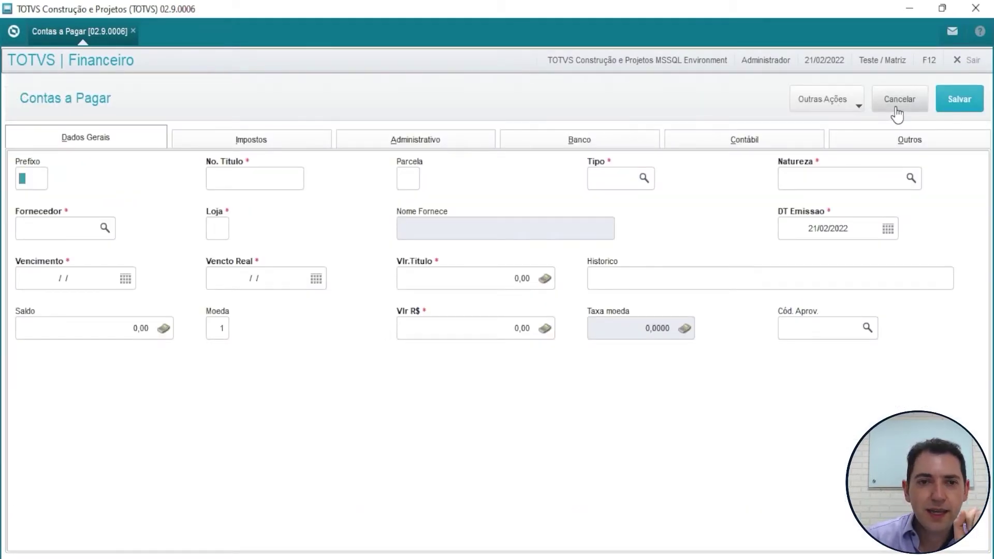
left_click(895, 107)
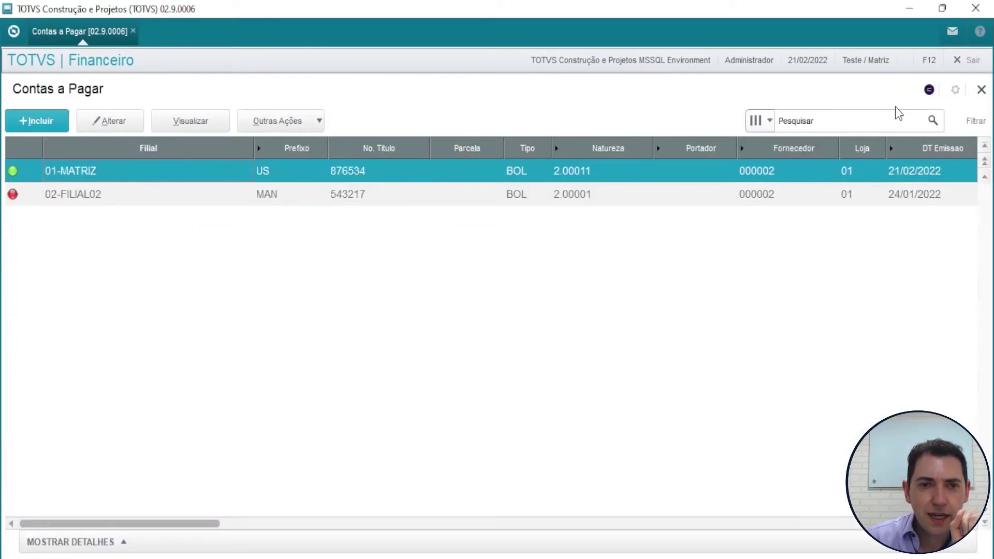
left_click(981, 90)
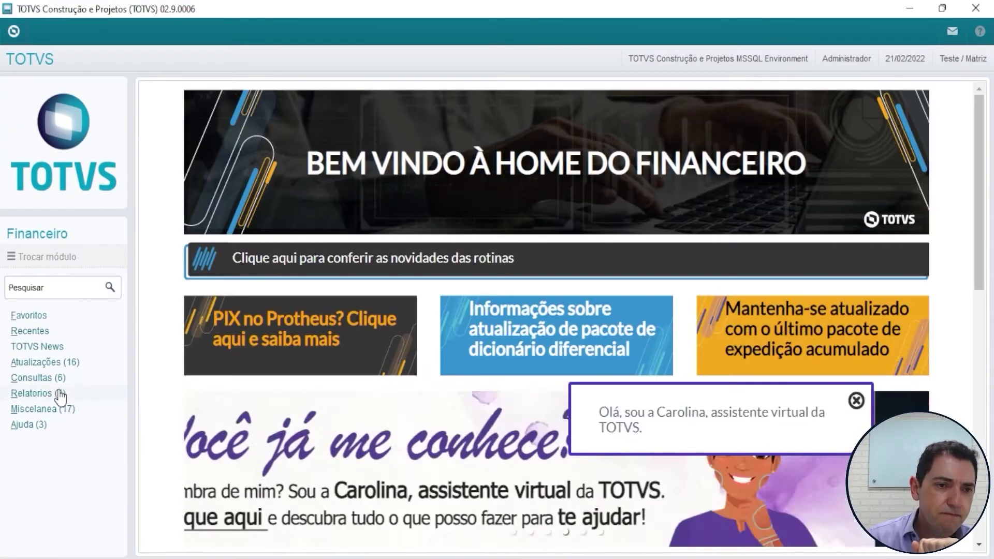
Open the Posicao dos Titulos a Pagar report with base date 21/02/2022 for filial 01 and bring up its parameters
left_click(60, 397)
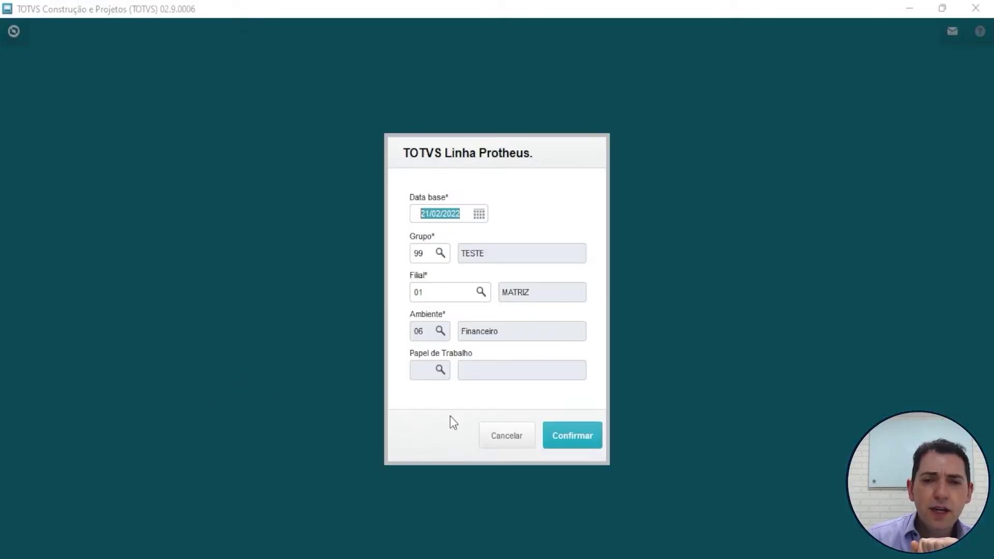
left_click(553, 437)
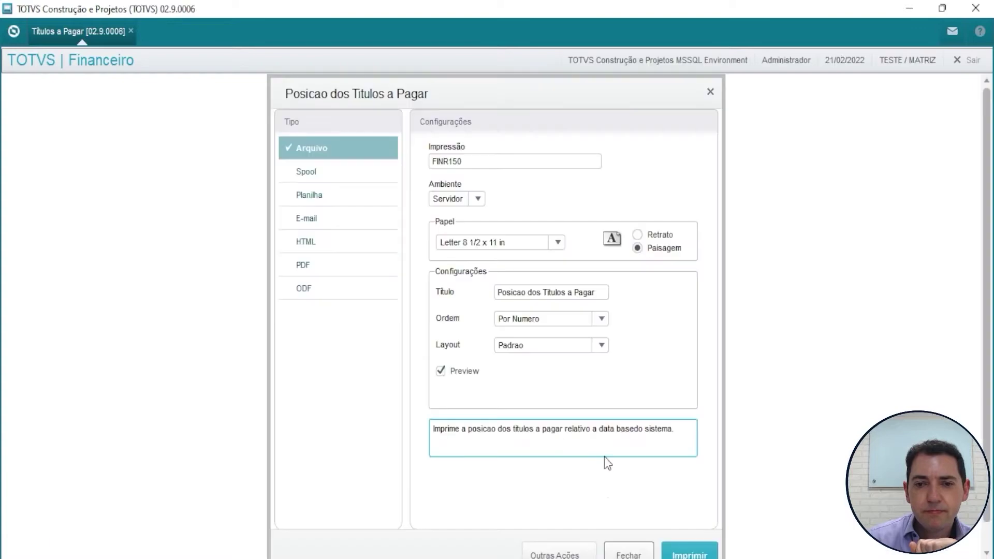
left_click(564, 554)
left_click(554, 502)
left_click_drag(652, 221, 652, 311)
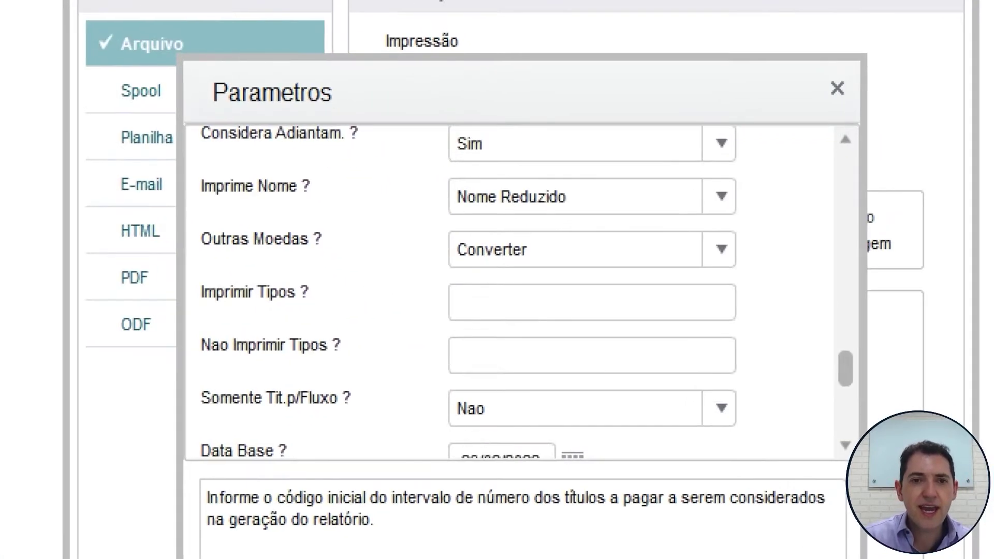
Set the report parameter Outras Moedas to Converter so foreign-currency titles are converted
left_click_drag(439, 258, 376, 332)
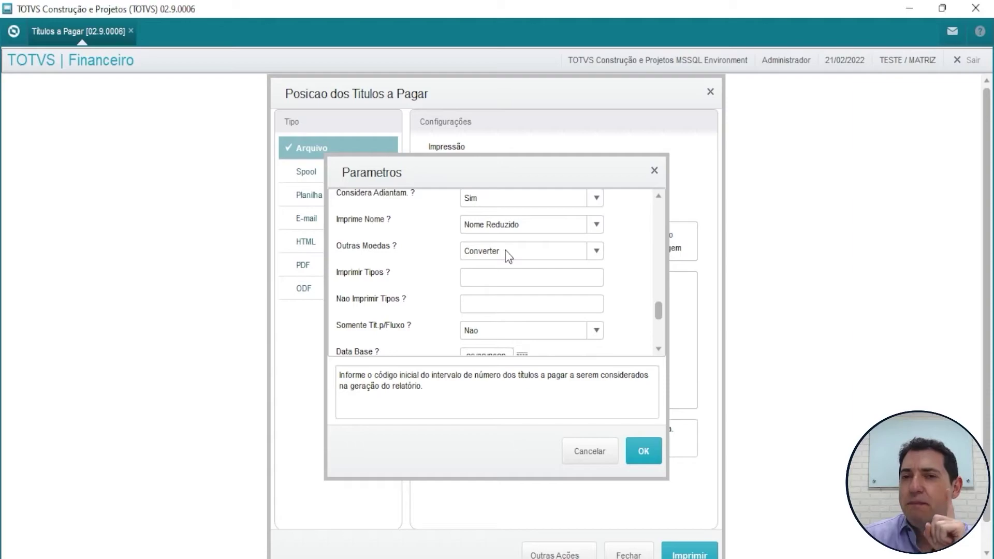
left_click(504, 252)
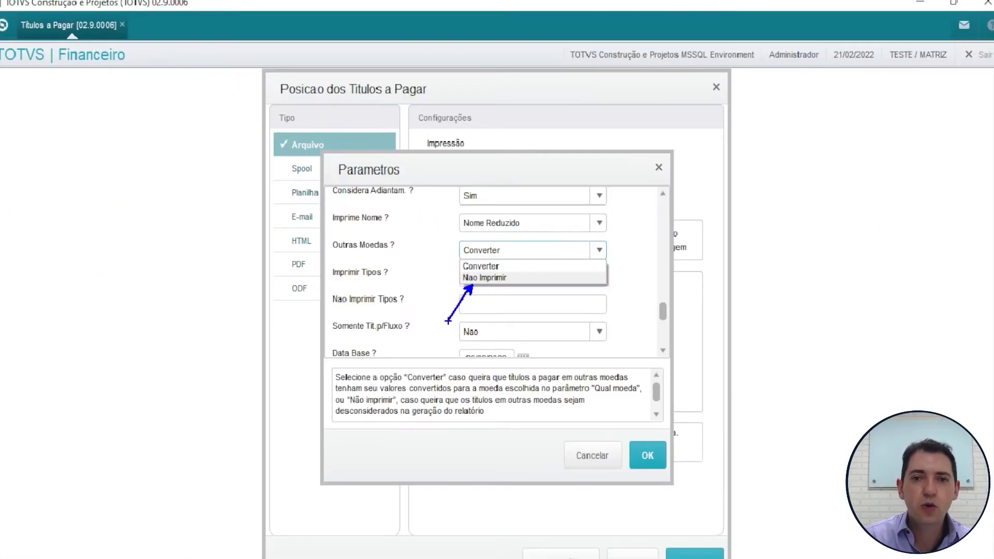
left_click(520, 256)
left_click(529, 236)
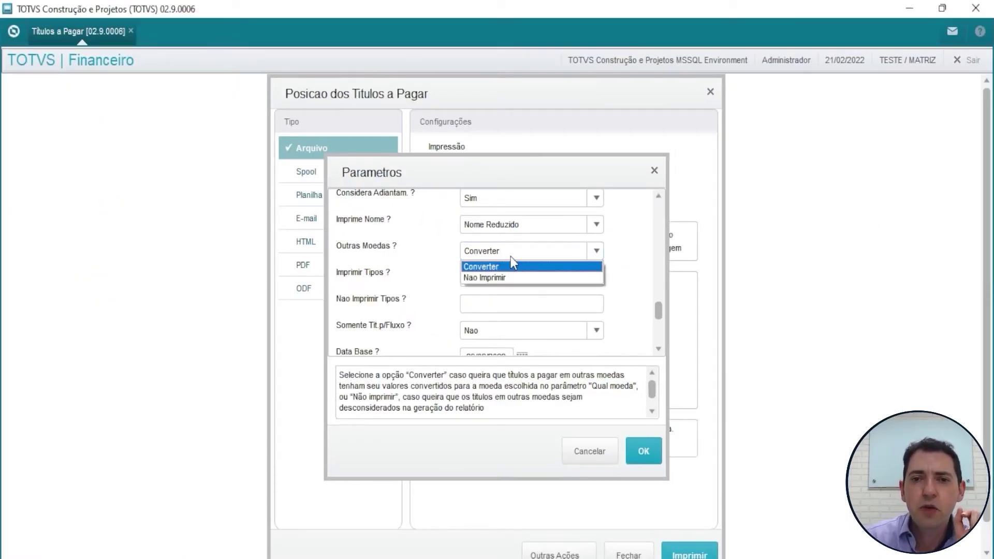
left_click(505, 268)
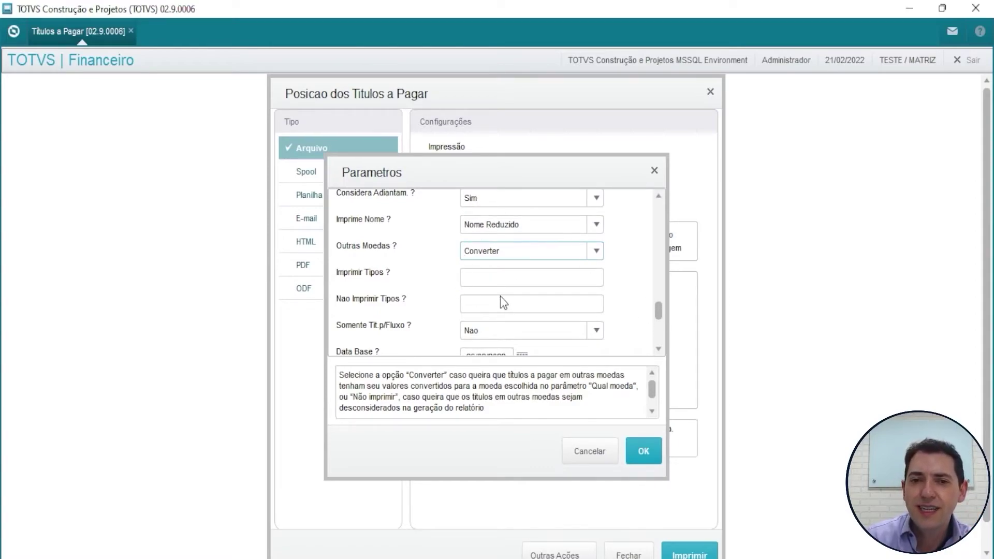
Accept the parameters, generate the payables position report and widen its preview
scroll(655, 259, "up", 10)
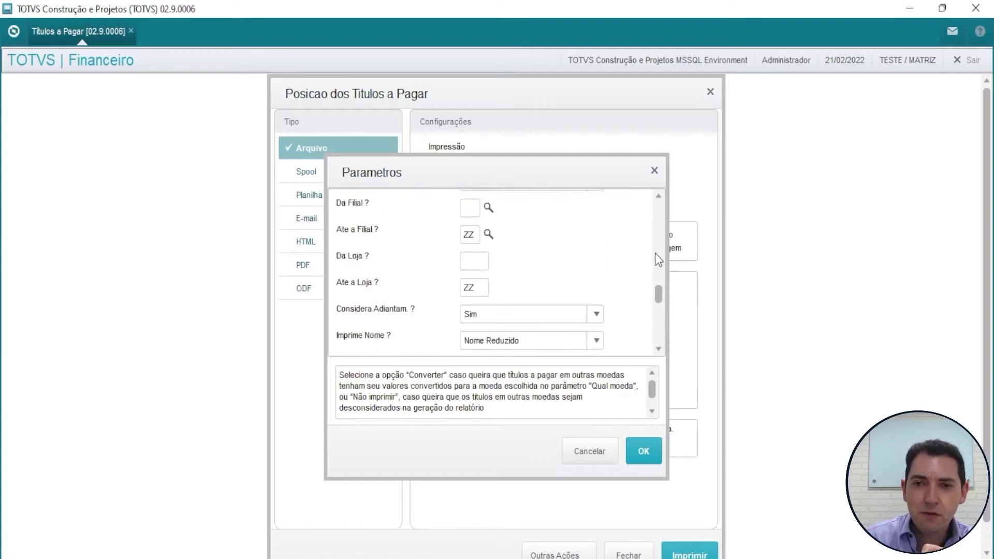
left_click(644, 451)
left_click(690, 553)
left_click(652, 367)
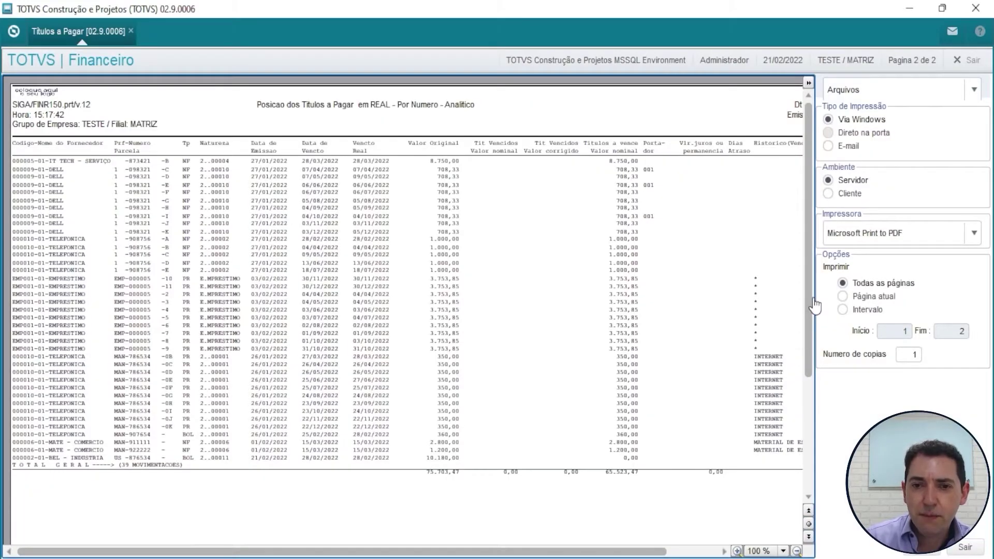
left_click(810, 85)
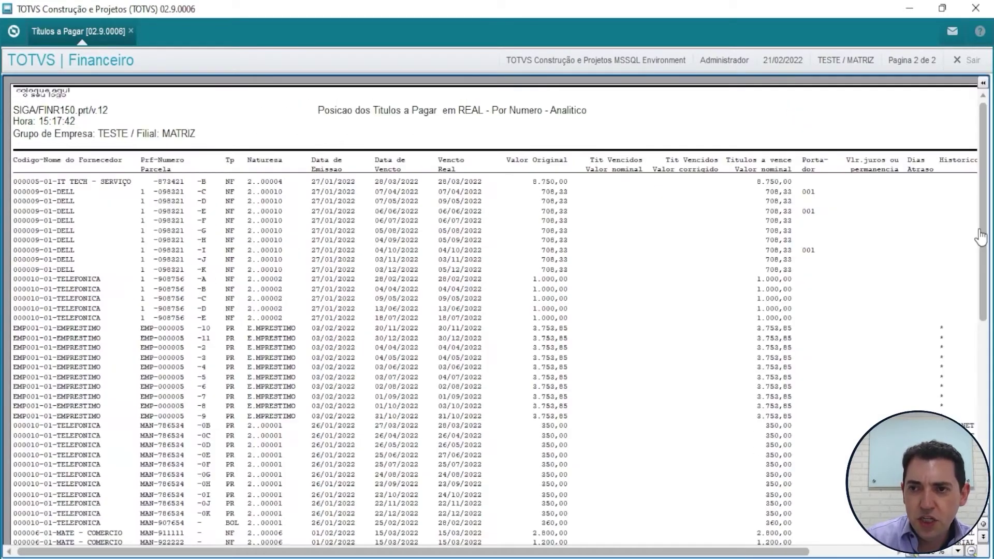
Examine the BEL - INDUSTRIA title US 876534 in the report, comparing its dates, original value and nominal value to fall due
scroll(983, 259, "down", 5)
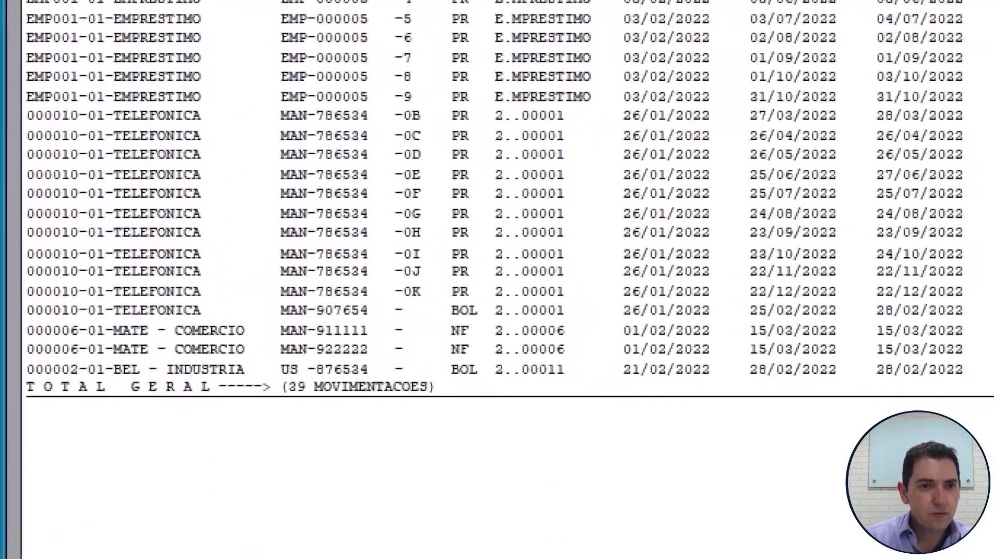
left_click_drag(93, 412, 195, 487)
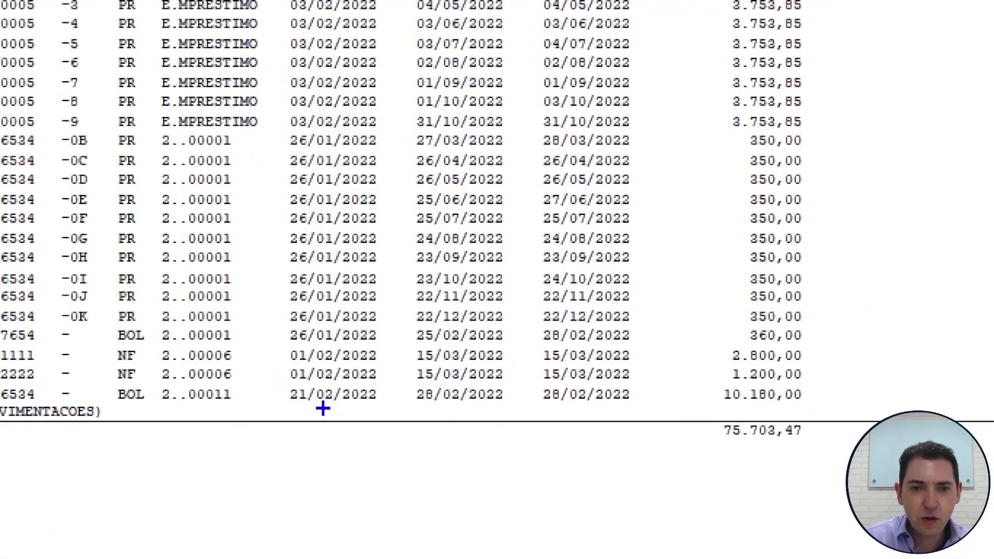
left_click_drag(323, 409, 348, 501)
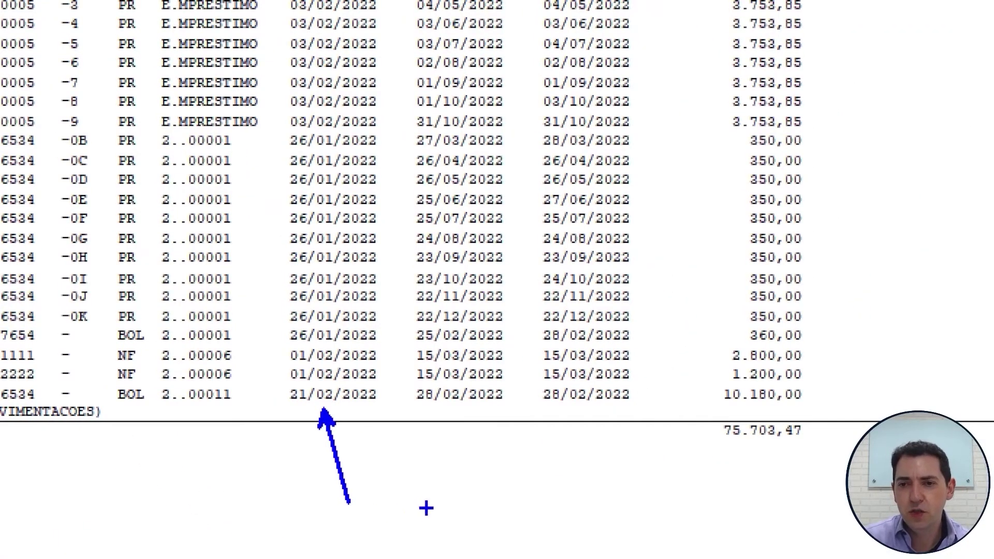
key("Escape")
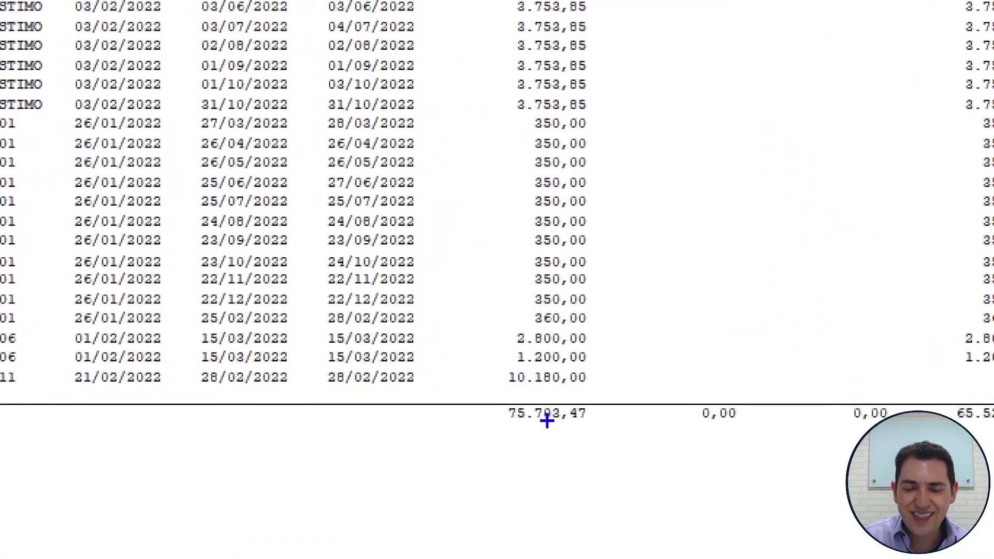
left_click_drag(549, 411, 563, 467)
key("Escape")
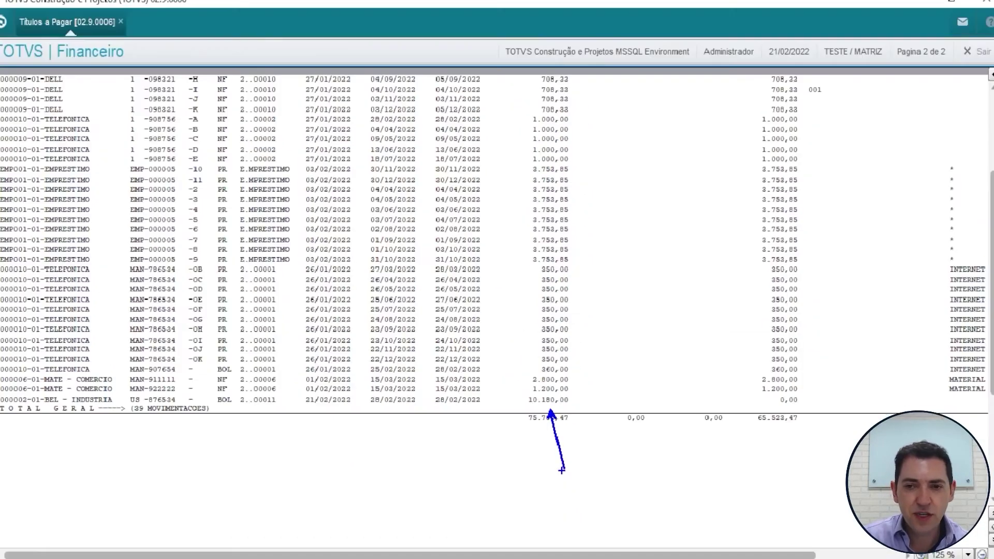
scroll(984, 362, "up", 3)
scroll(823, 209, "up", 2)
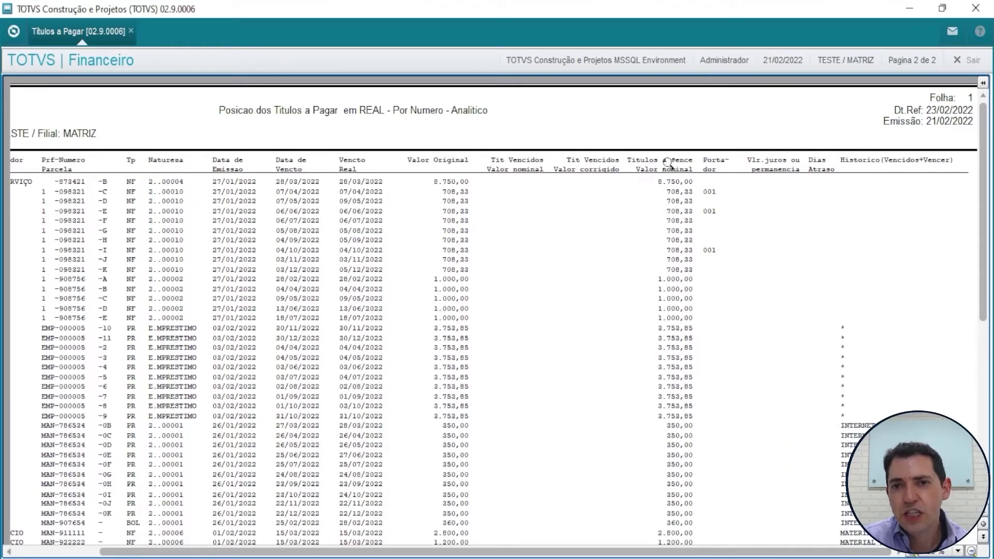
scroll(718, 165, "down", 5)
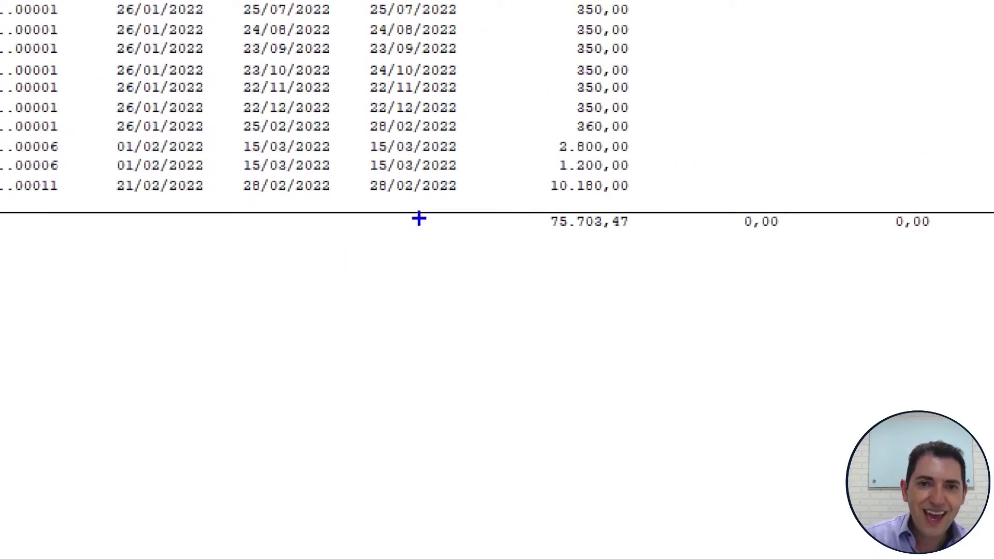
left_click_drag(419, 207, 527, 343)
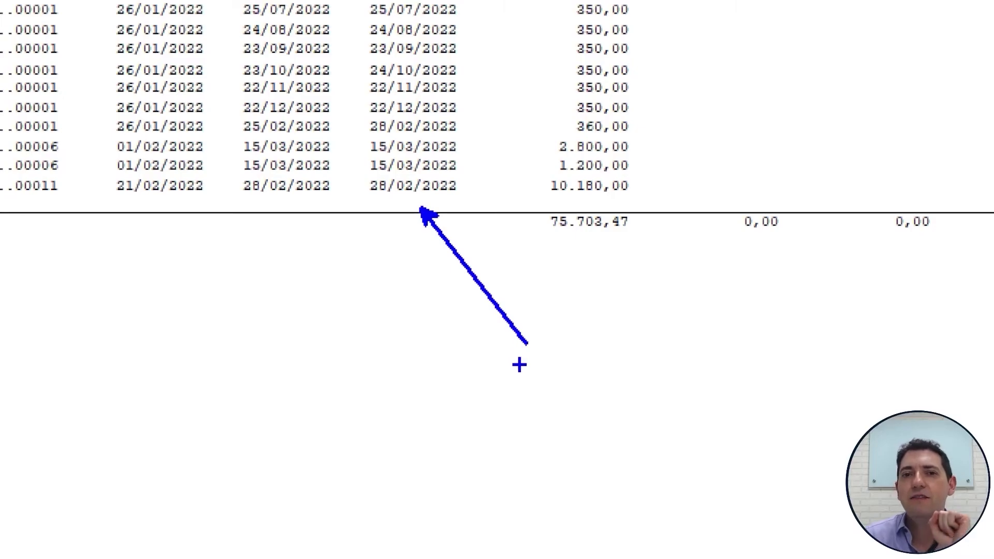
key("Escape")
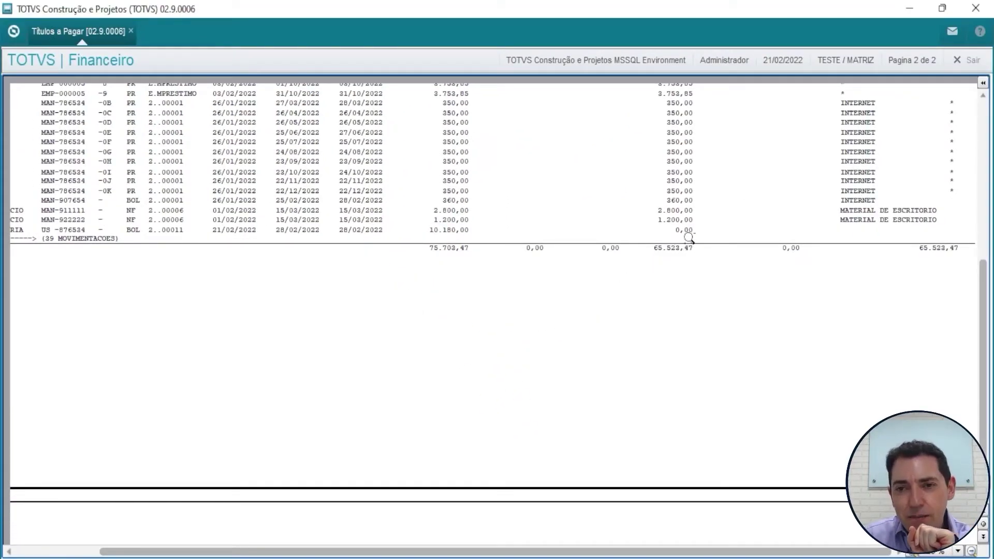
left_click_drag(679, 240, 689, 291)
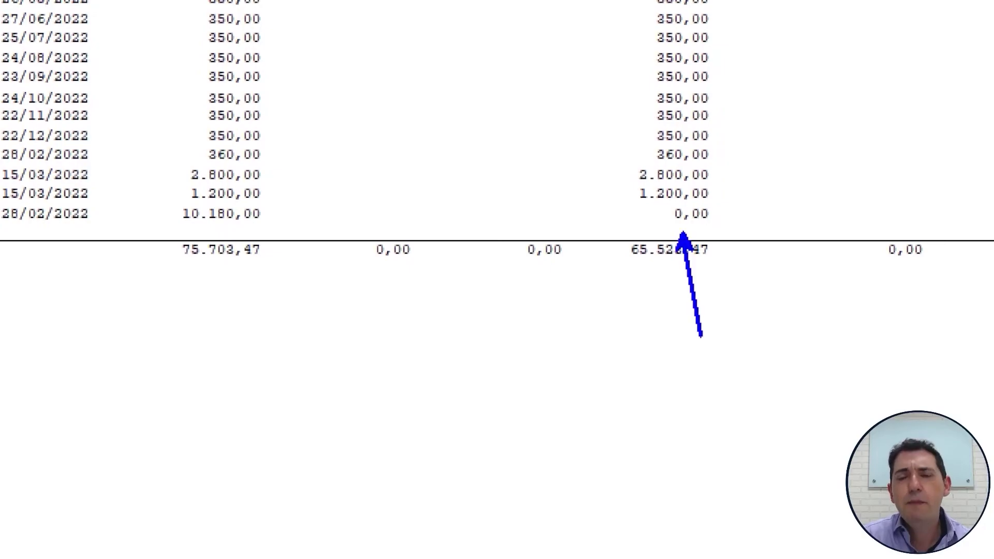
key("Escape")
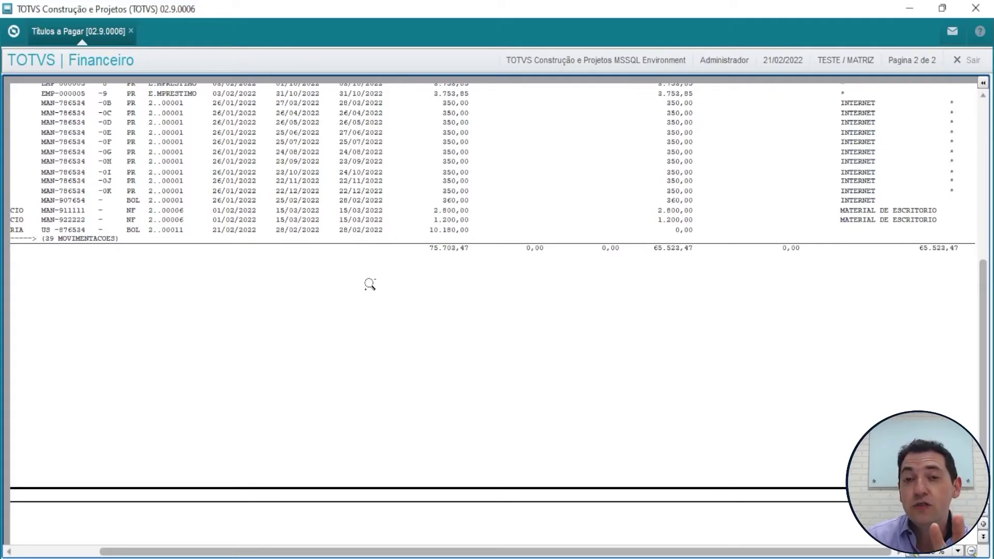
Close the payables report and expand the Atualizações routines of the Financeiro module
left_click(964, 65)
left_click(646, 377)
left_click(70, 362)
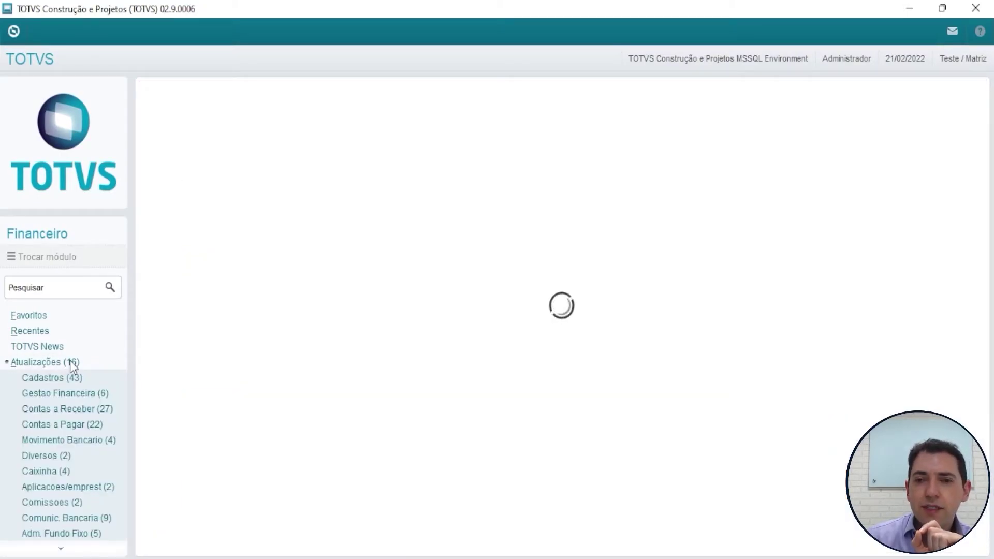